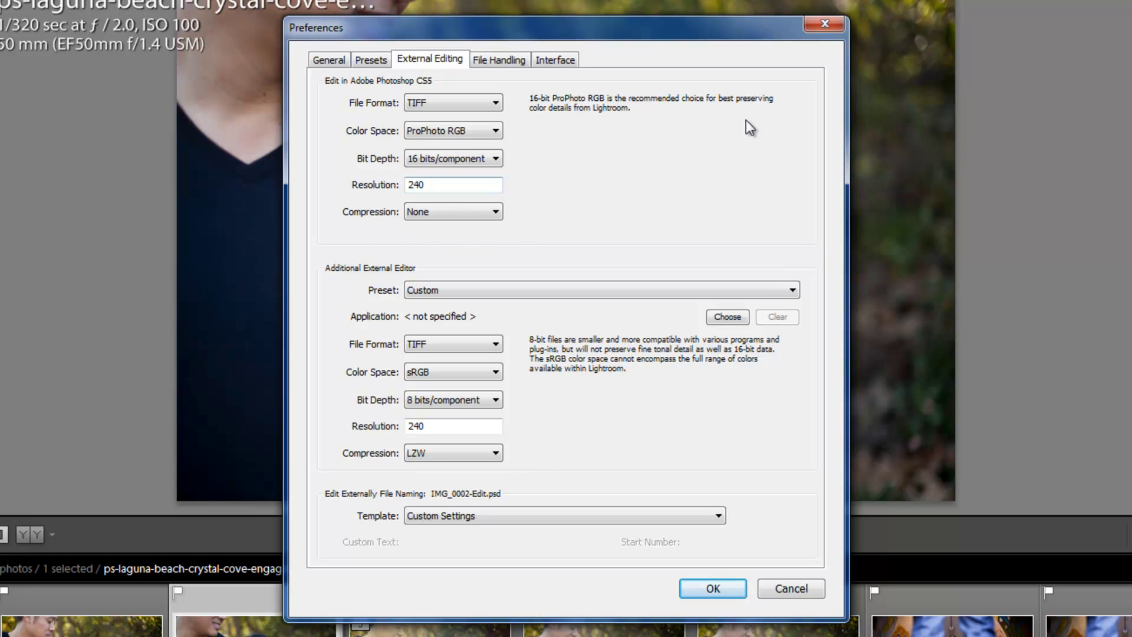
# Close the preferences and choose Edit in Adobe Photoshop CS5 for the filmstrip photo.
pyautogui.click(822, 25)
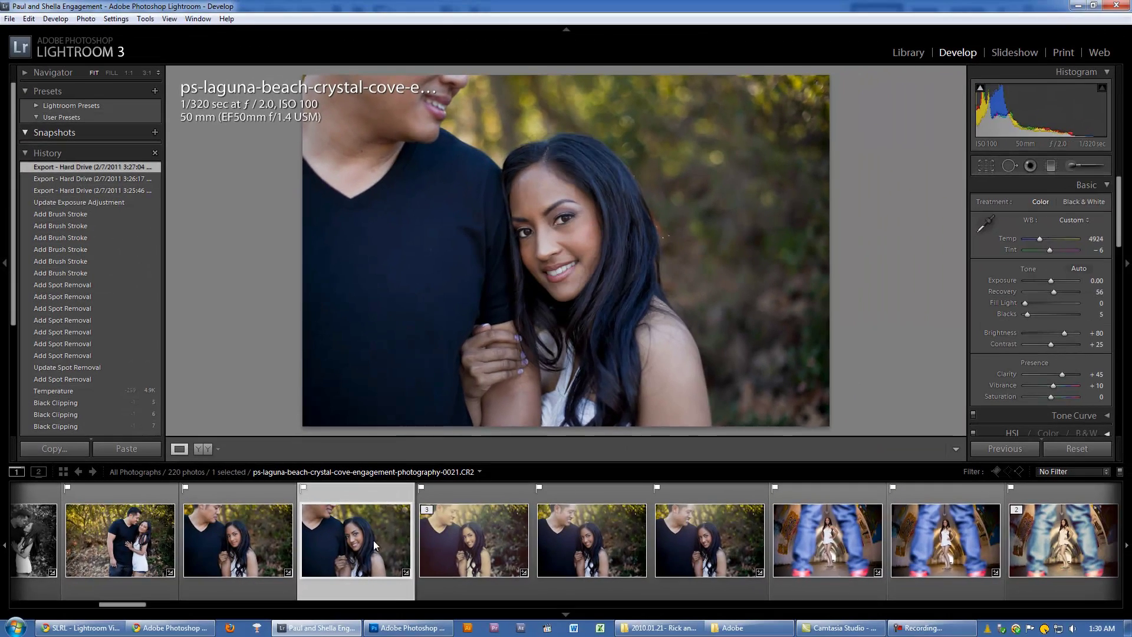
pyautogui.rightClick(373, 541)
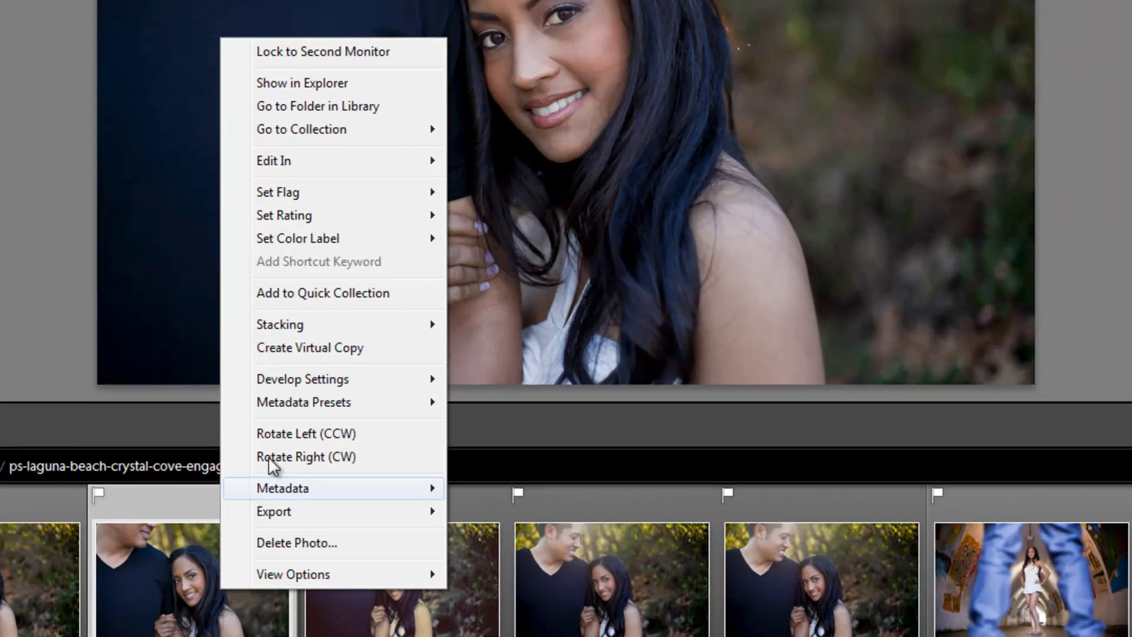
pyautogui.moveTo(420, 300)
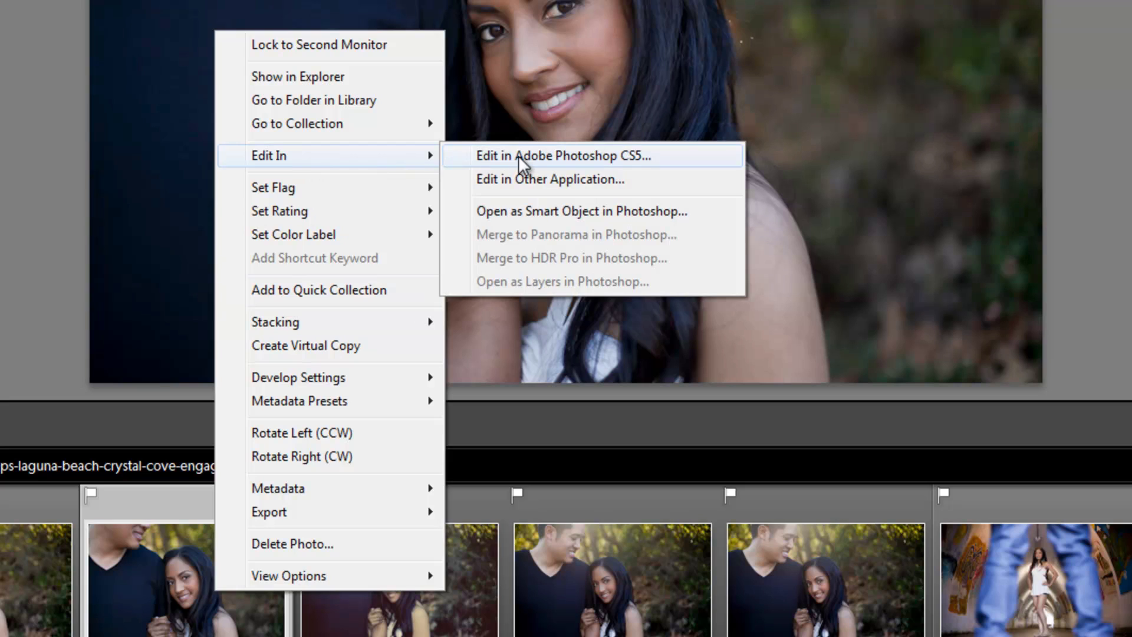
pyautogui.click(549, 147)
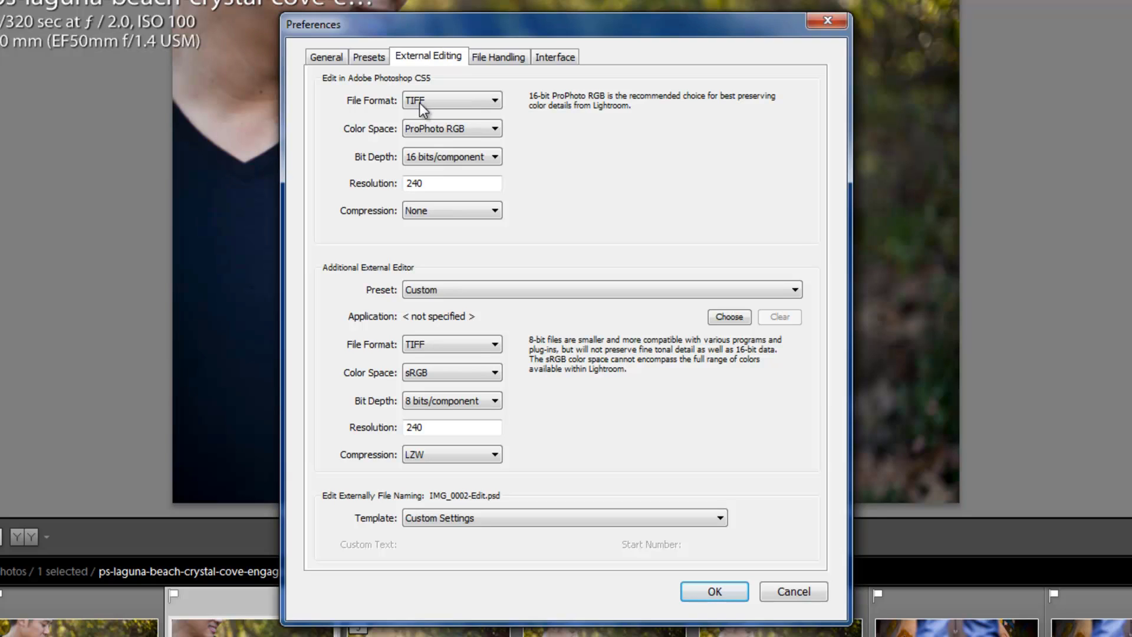
# Change the Photoshop CS5 file format from TIFF to PSD and colour space from ProPhoto RGB to sRGB.
pyautogui.click(421, 105)
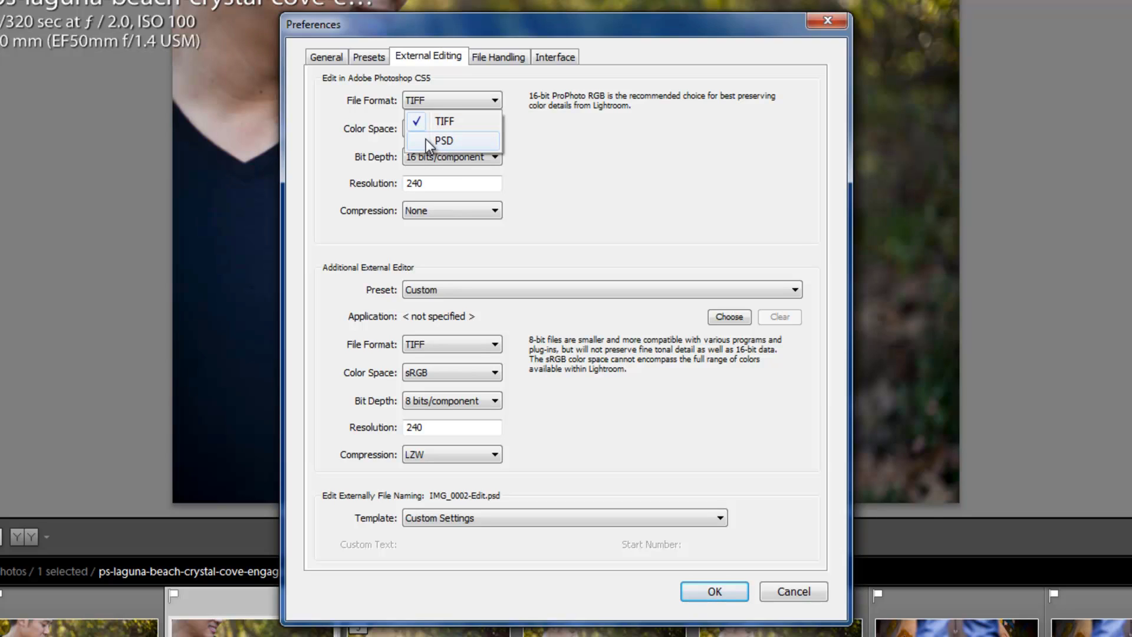
pyautogui.click(446, 139)
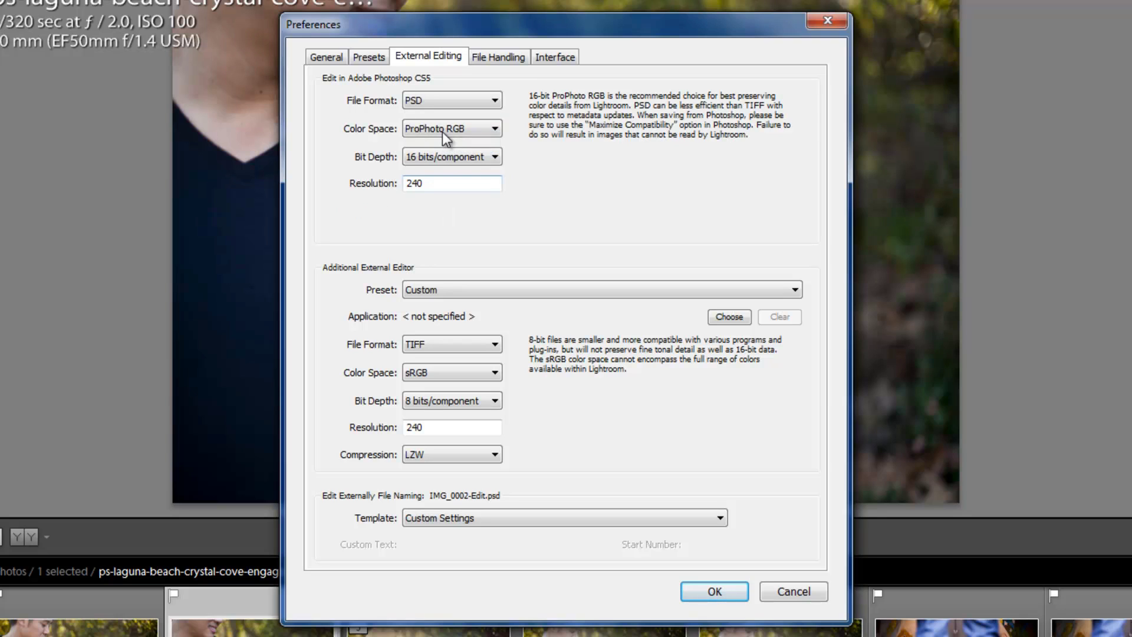
pyautogui.click(436, 132)
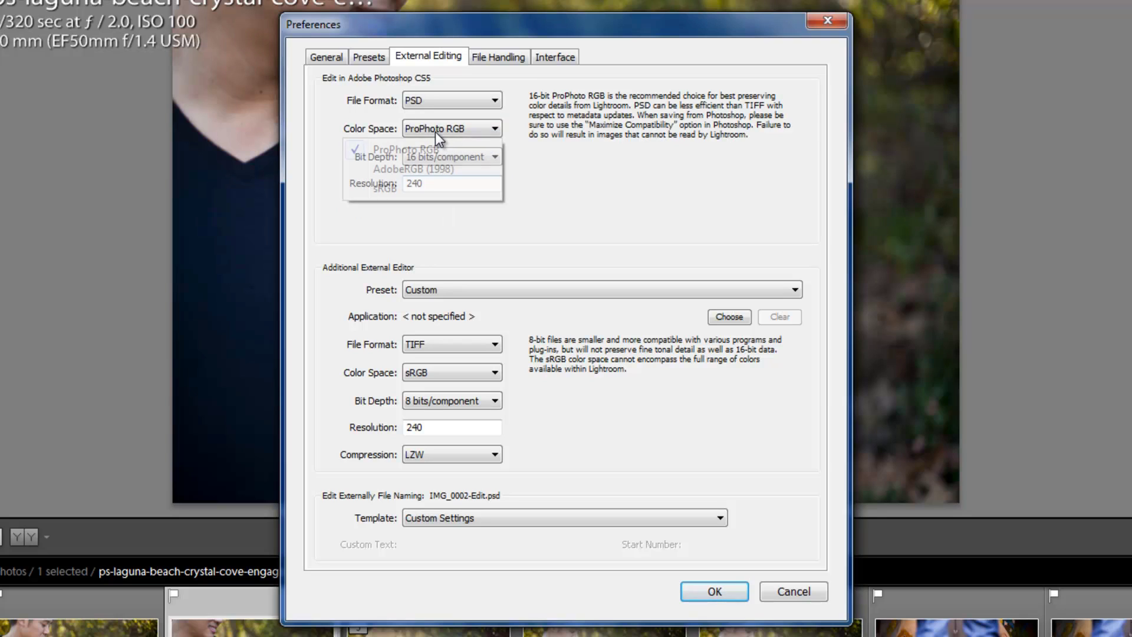
pyautogui.click(389, 188)
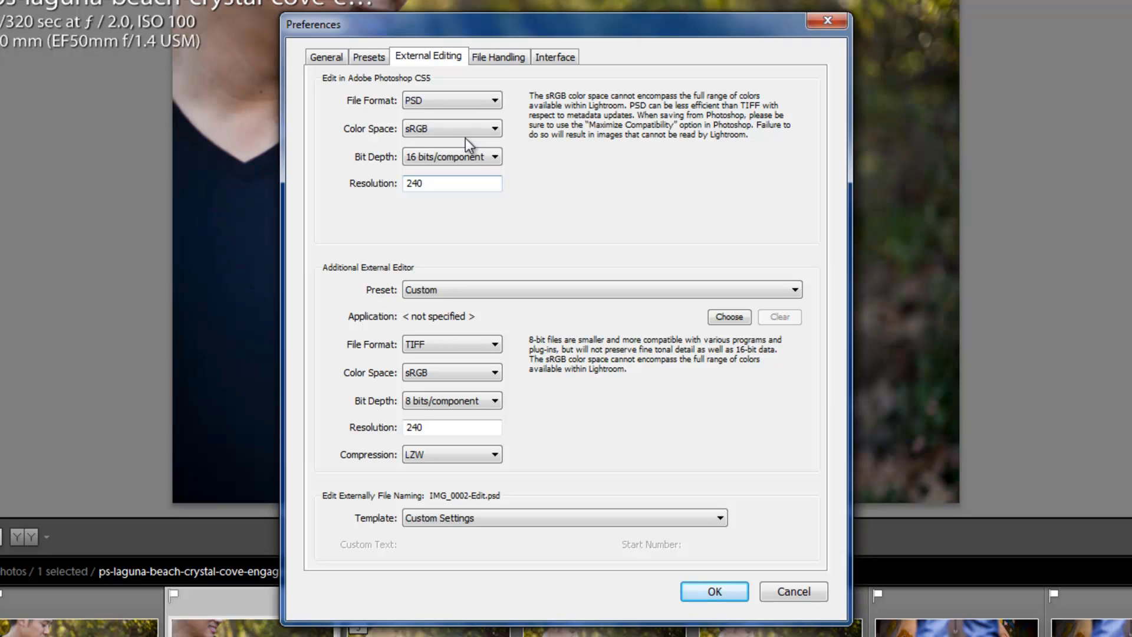
# Change the Photoshop CS5 Bit Depth dropdown to 8 bits/component.
pyautogui.click(454, 156)
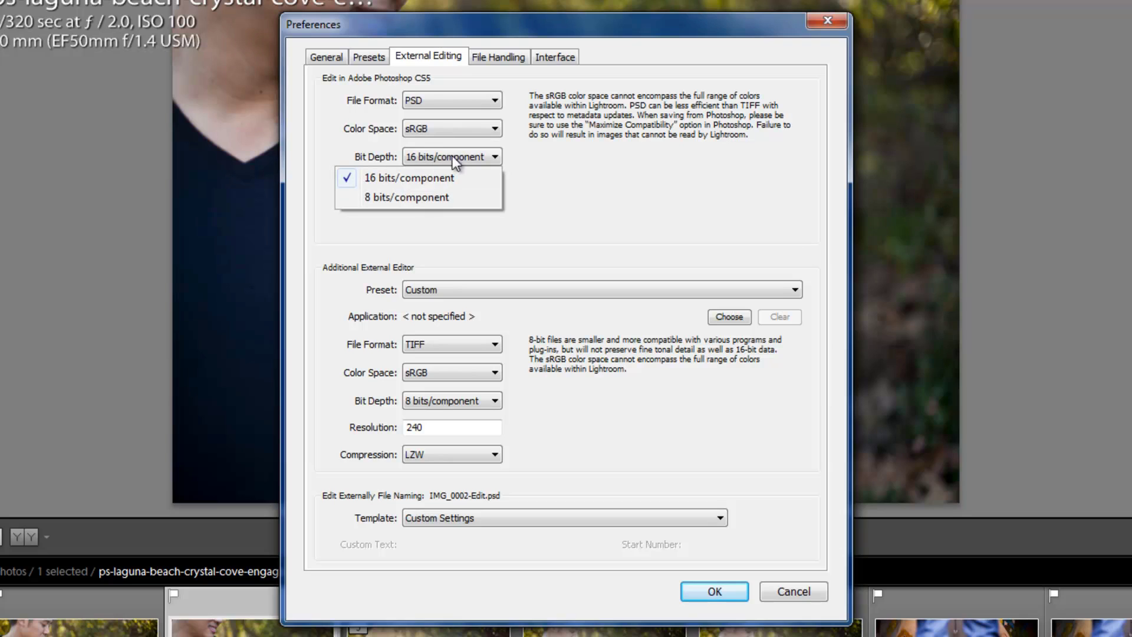
pyautogui.click(528, 156)
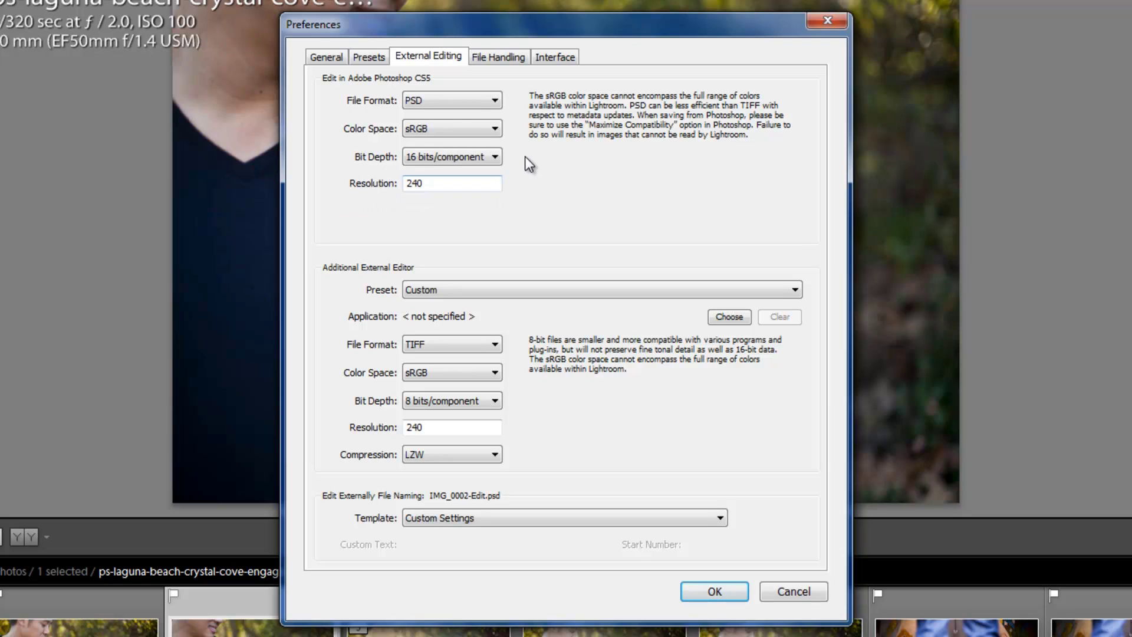
pyautogui.click(487, 155)
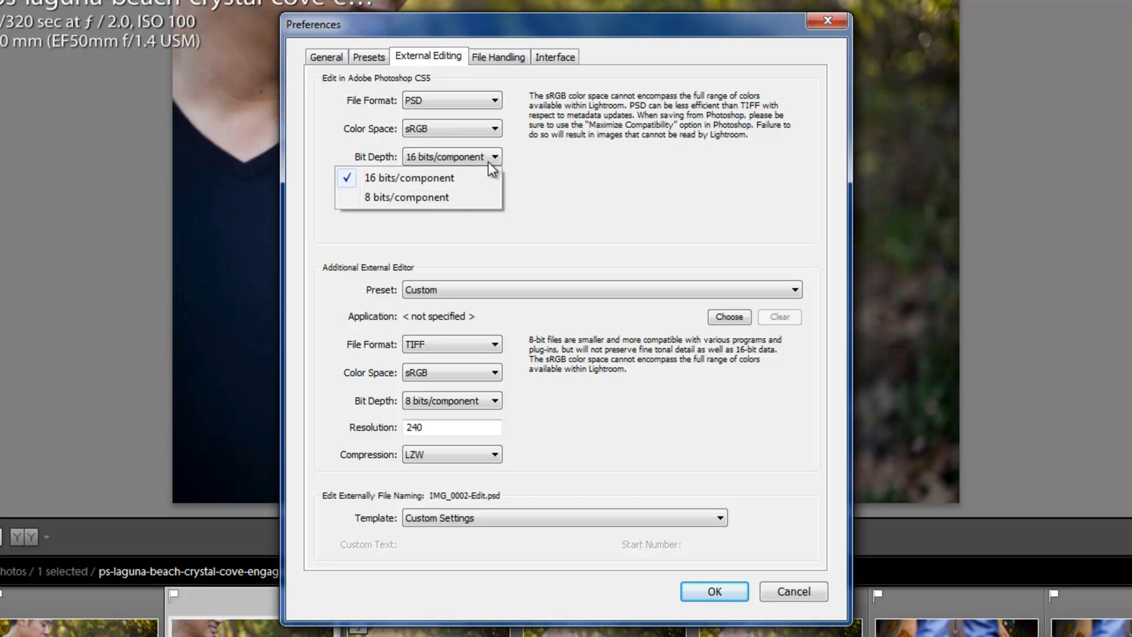
pyautogui.click(444, 197)
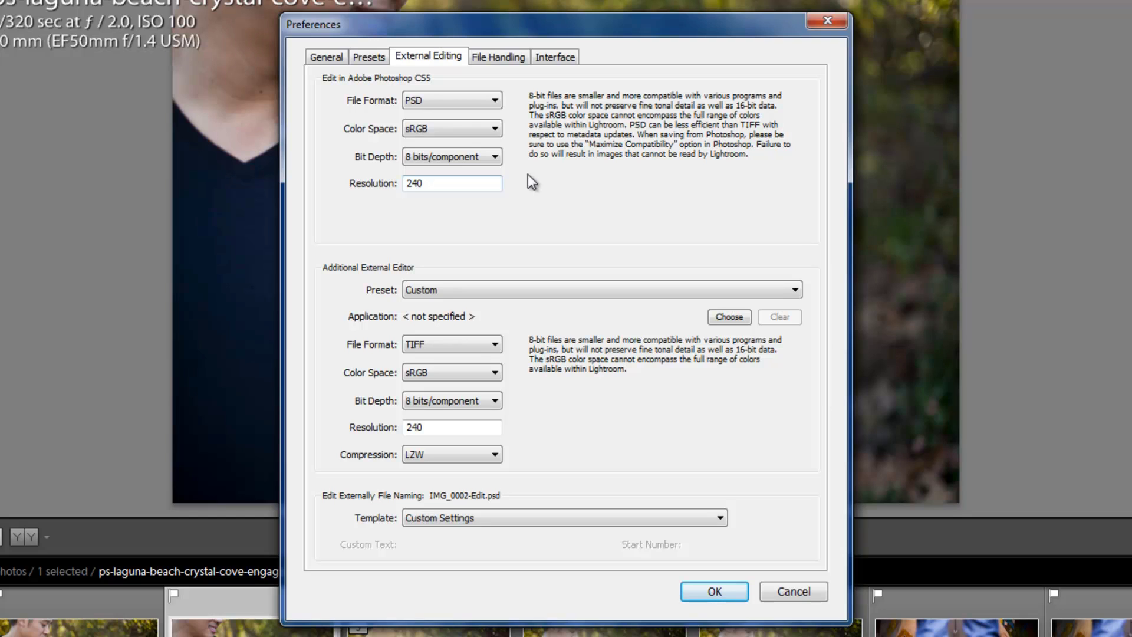
# Replace the Photoshop CS5 resolution of 240 with 300.
pyautogui.doubleClick(442, 180)
pyautogui.write('300')
# Browse for the additional editor application, navigating from Local Disk (C:) into Program Files (x86) > Adobe.
pyautogui.click(727, 317)
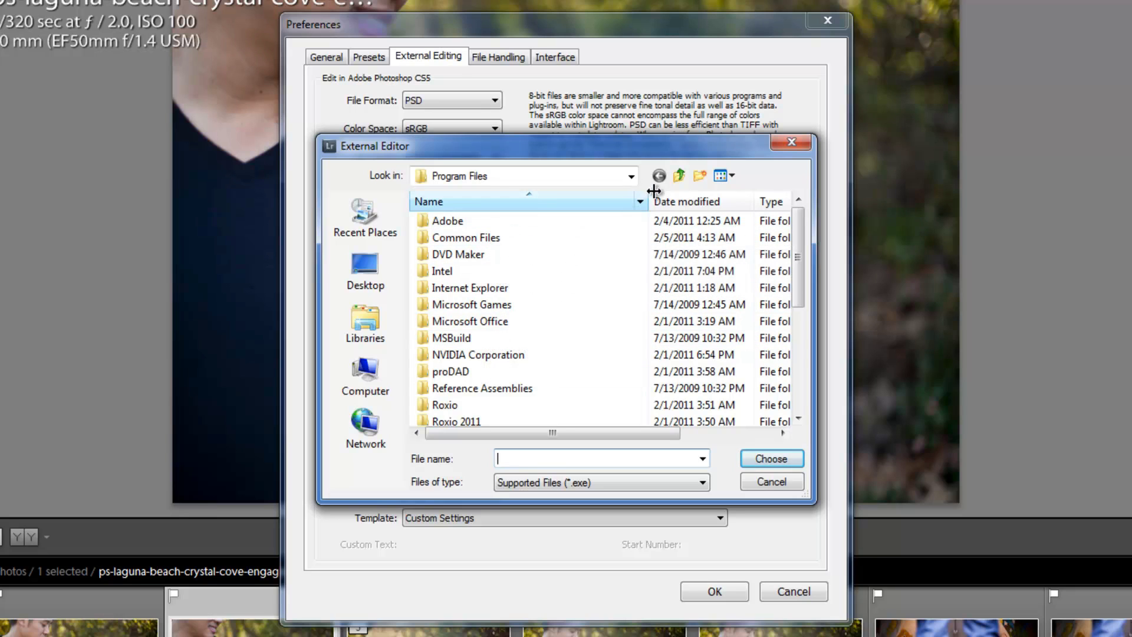
pyautogui.click(680, 176)
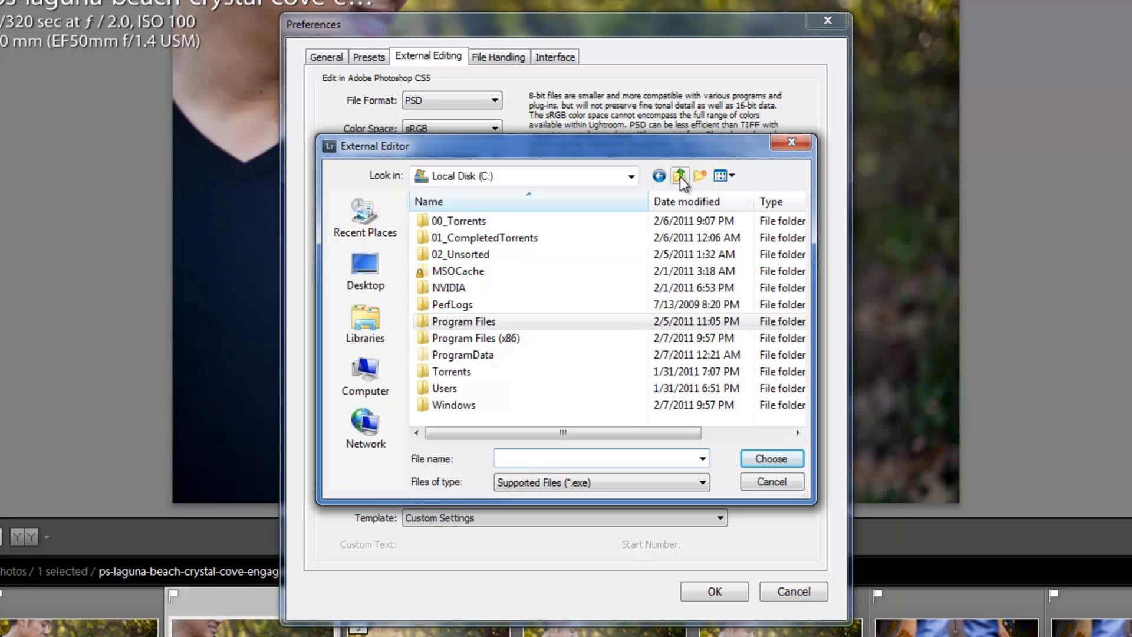
pyautogui.click(680, 176)
pyautogui.doubleClick(546, 235)
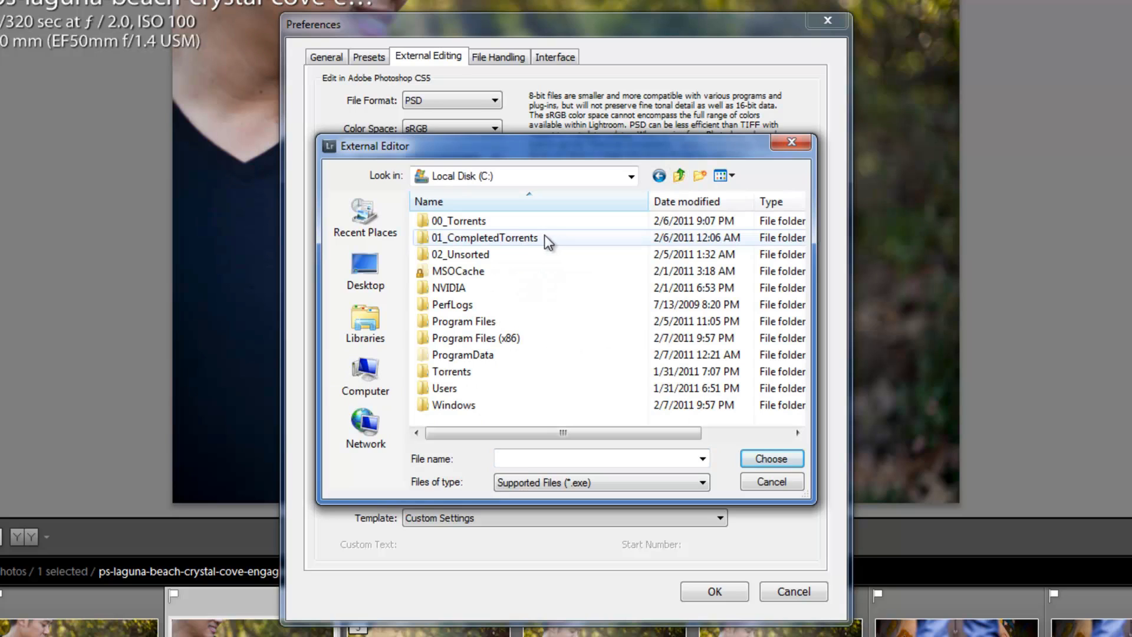
pyautogui.doubleClick(463, 340)
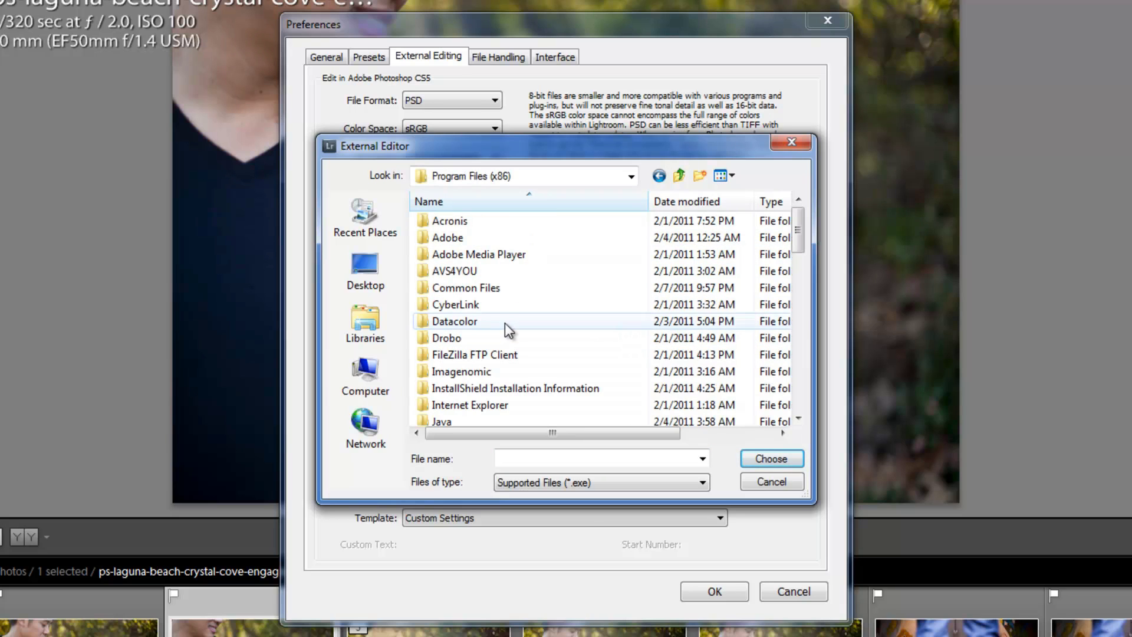
pyautogui.doubleClick(461, 238)
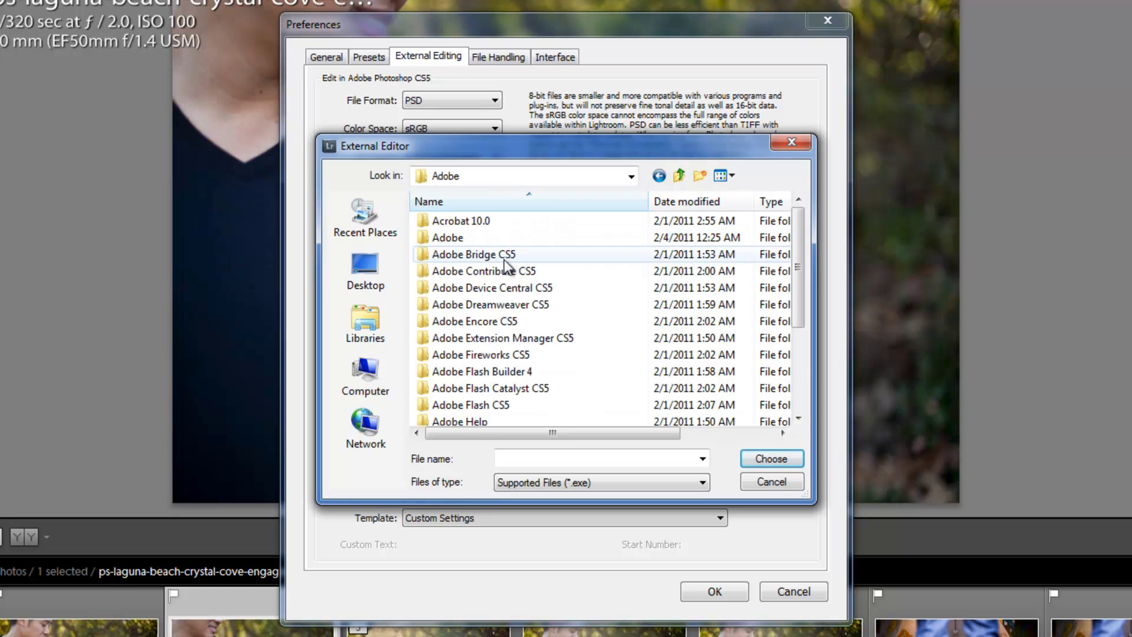
# Select Photoshop.exe in the Adobe Photoshop CS5 folder as the additional editor.
pyautogui.scroll(-3, 518, 319)
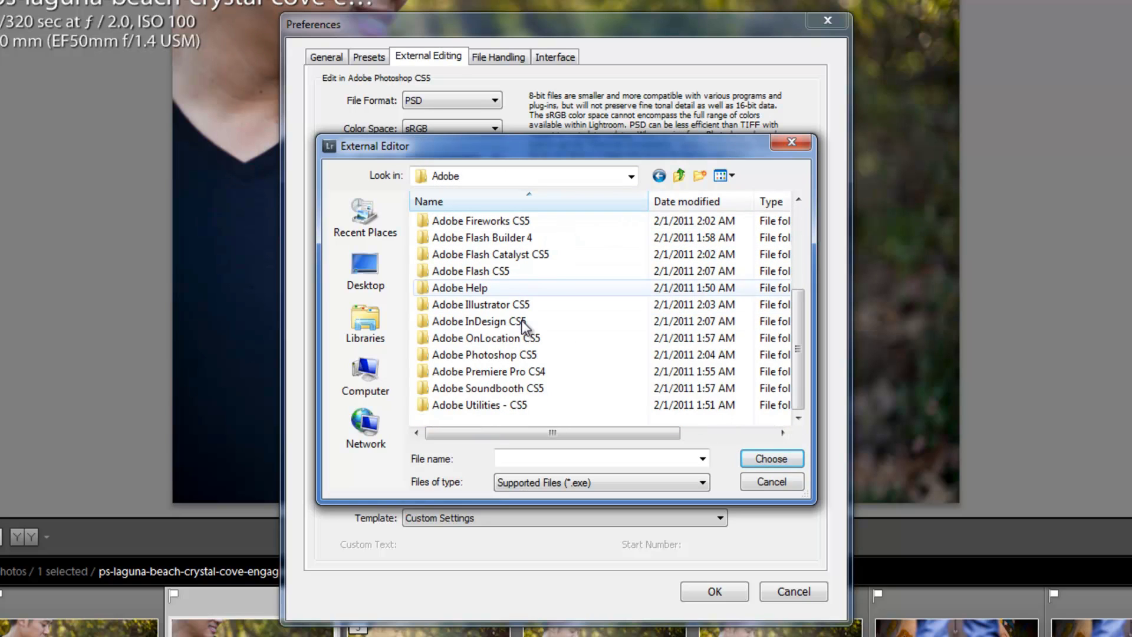
pyautogui.click(506, 356)
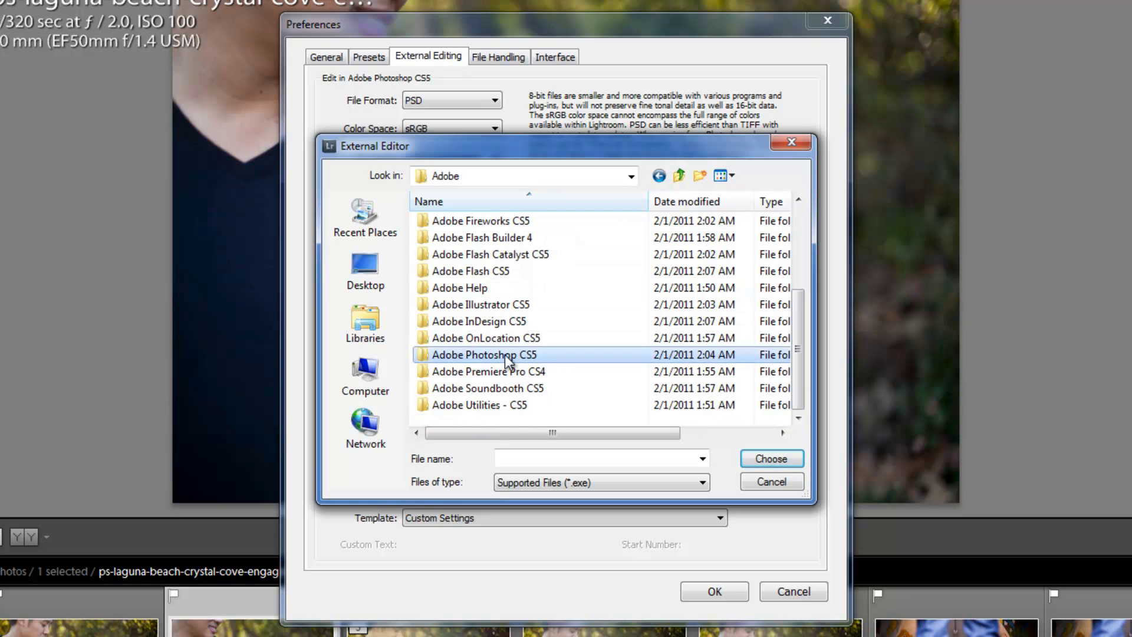
pyautogui.doubleClick(506, 356)
pyautogui.scroll(-1, 523, 335)
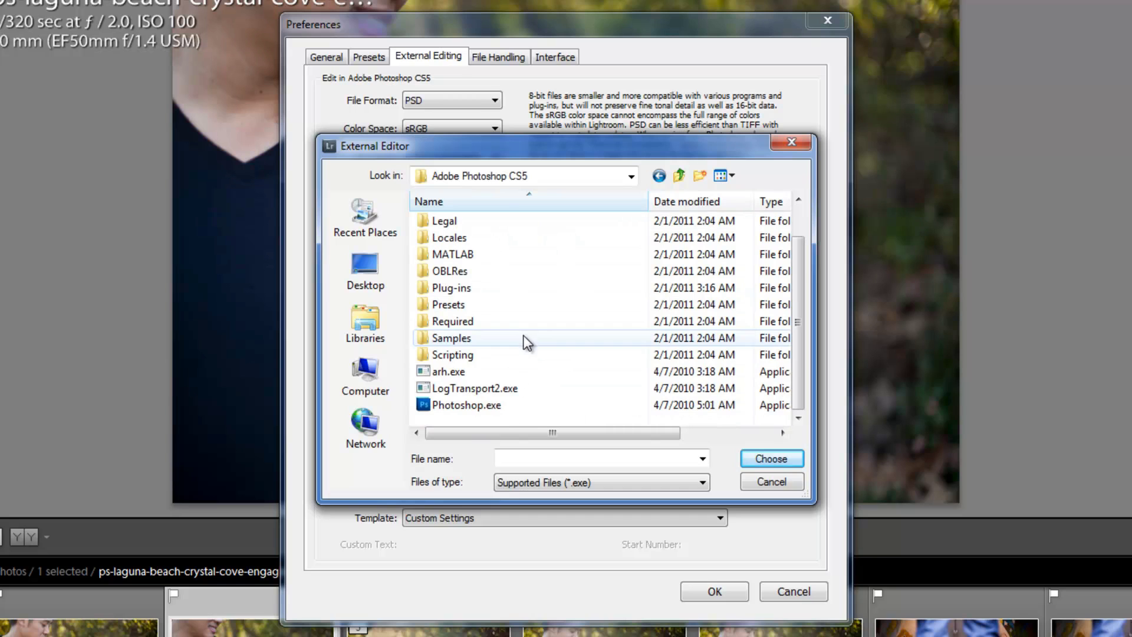
pyautogui.click(438, 407)
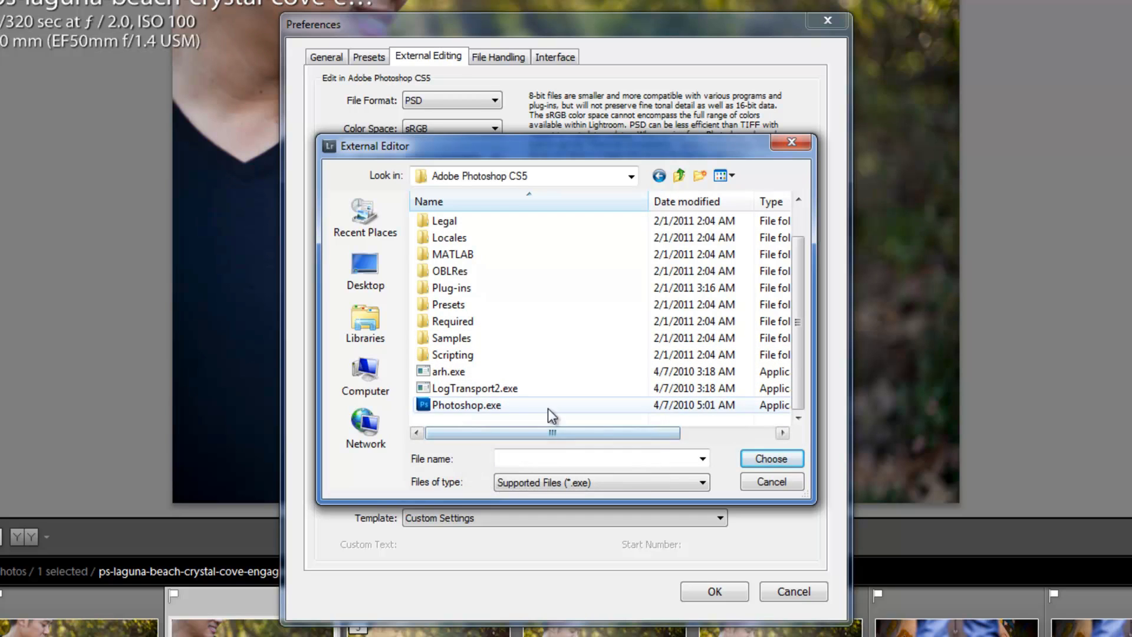
pyautogui.click(751, 458)
pyautogui.click(494, 344)
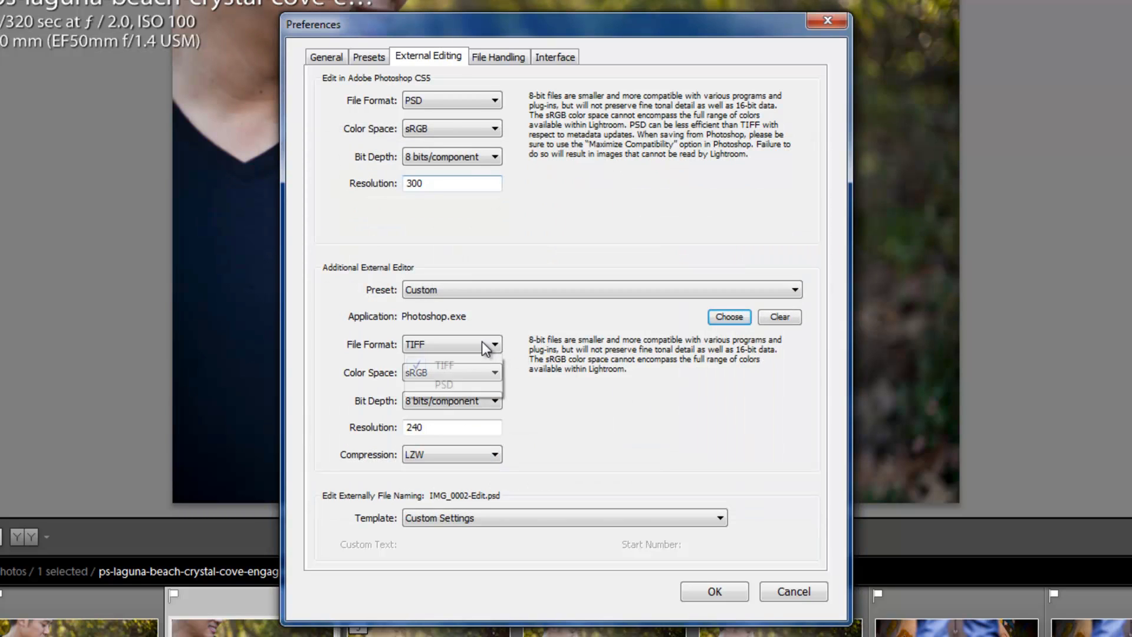
# Set the additional editor to PSD format, sRGB colour space and resolution 300.
pyautogui.click(458, 381)
pyautogui.click(452, 372)
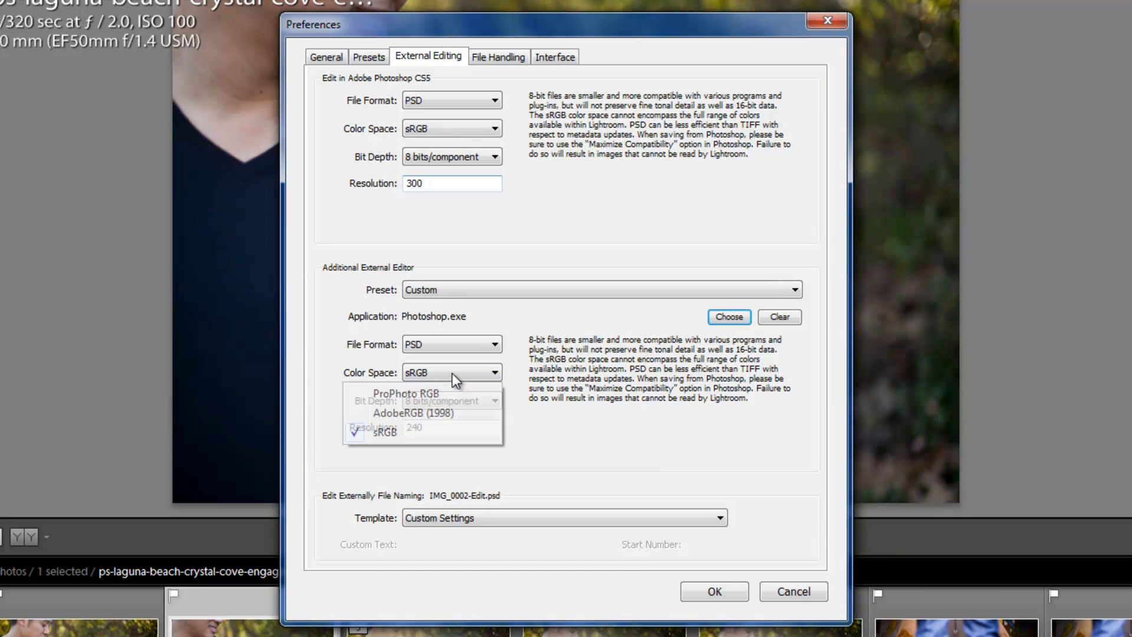
pyautogui.click(454, 367)
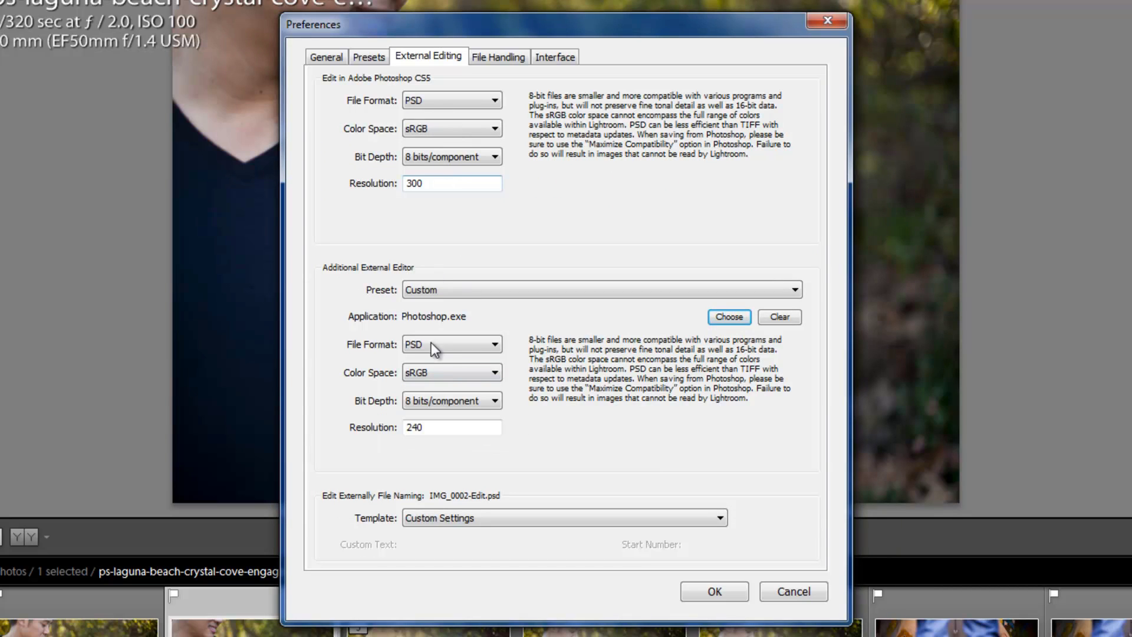
pyautogui.click(427, 426)
pyautogui.write('300')
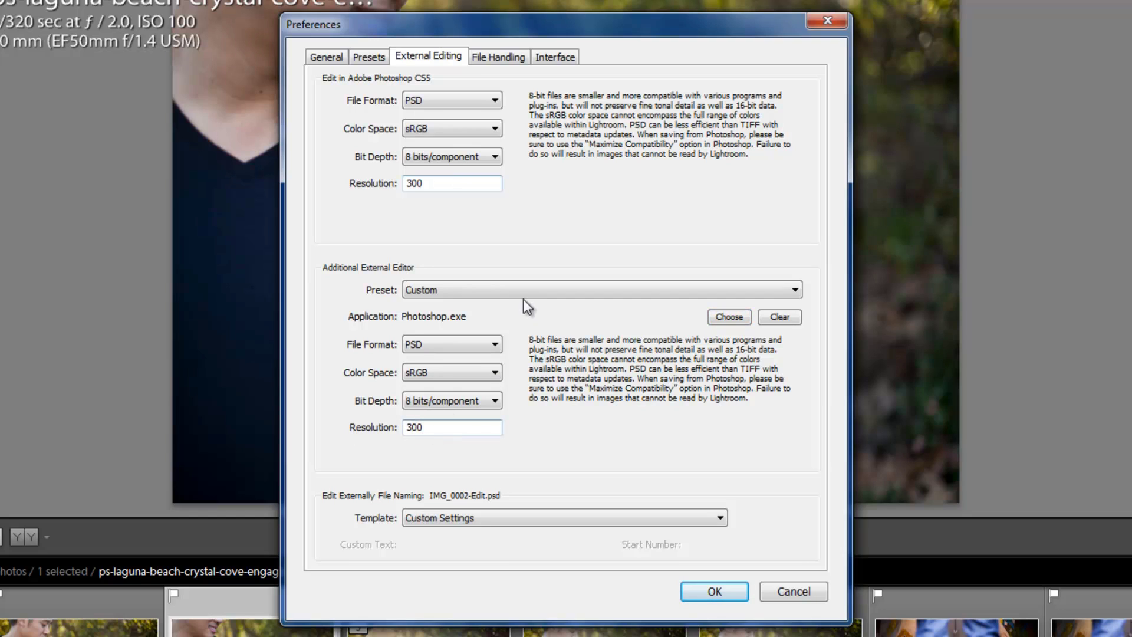
# Save the current additional editor settings as a new preset named 'Photoshop CS5 32Bit'.
pyautogui.click(435, 292)
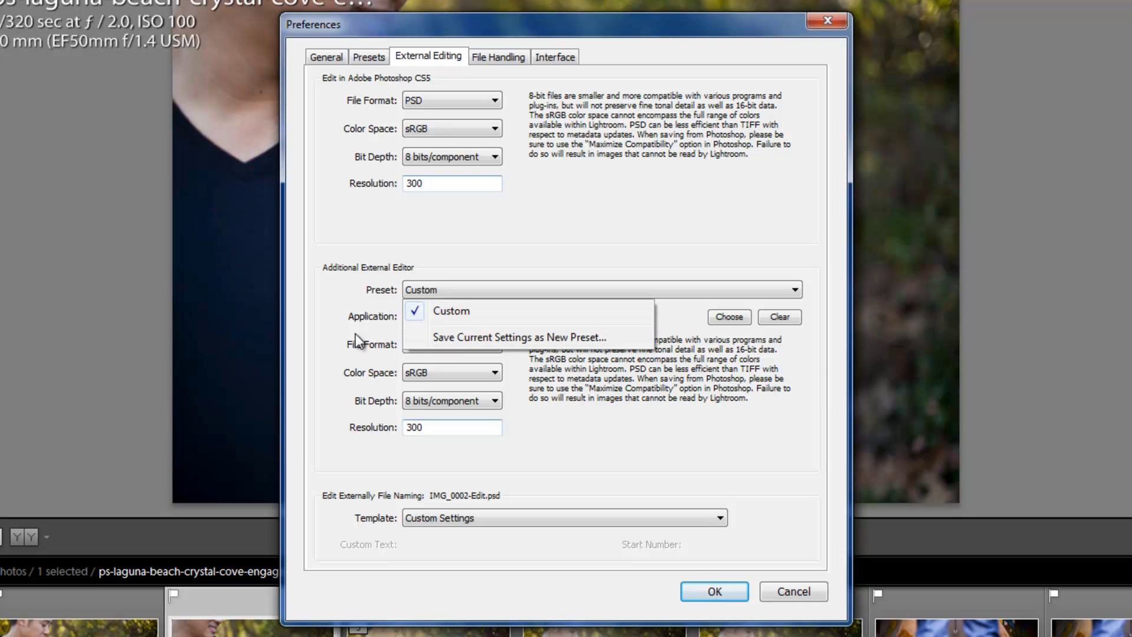
pyautogui.click(480, 336)
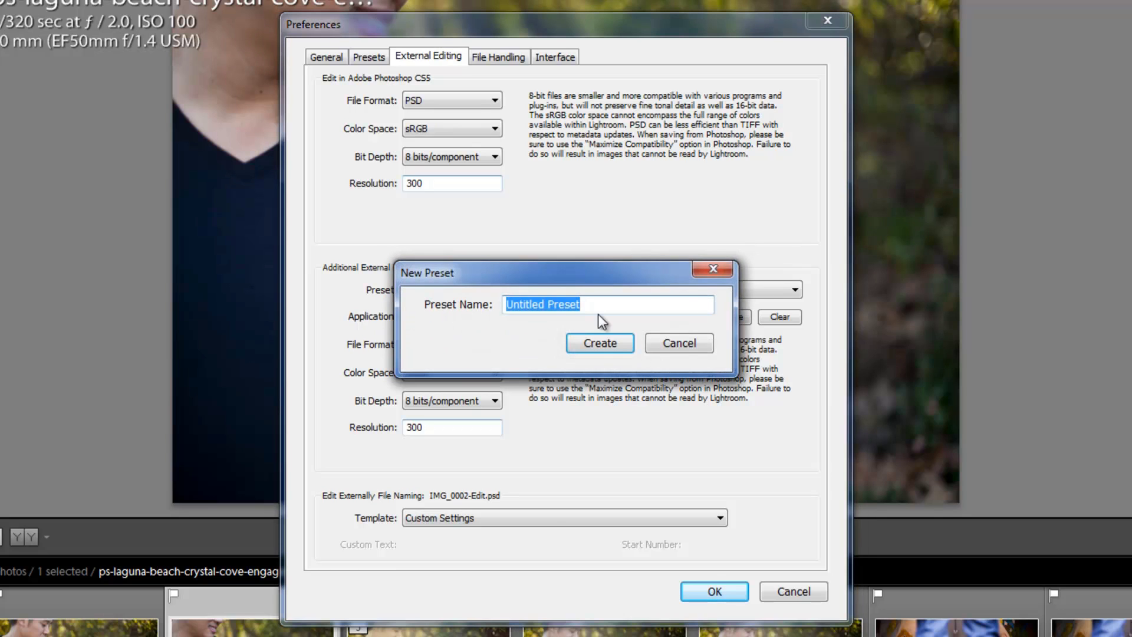
pyautogui.write('Pho')
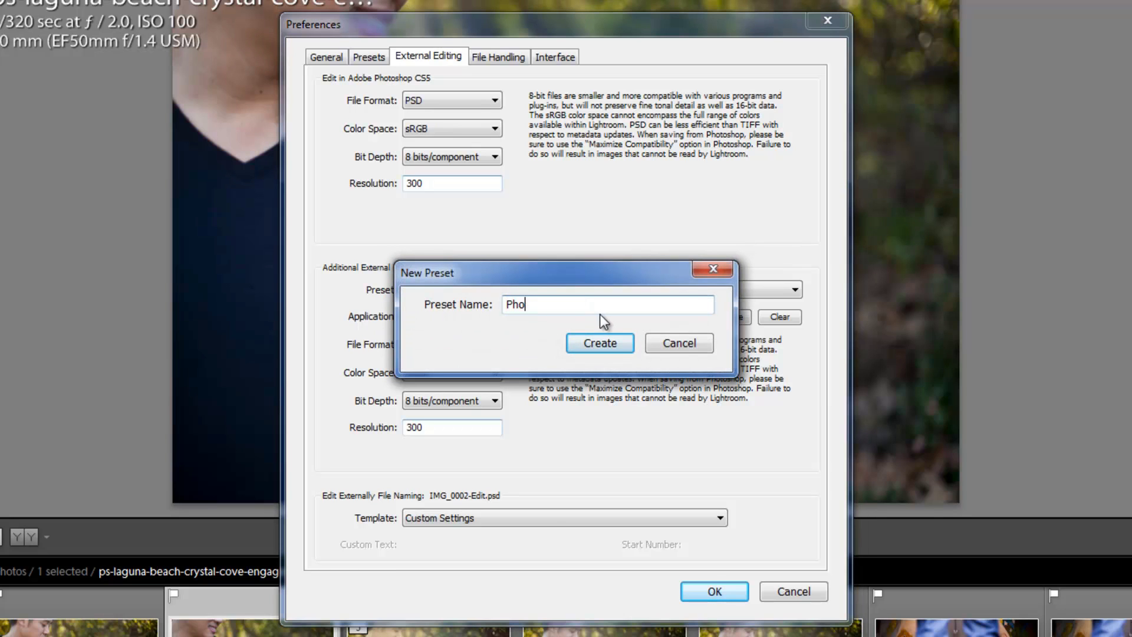
pyautogui.write('toshop CS5 32Bit')
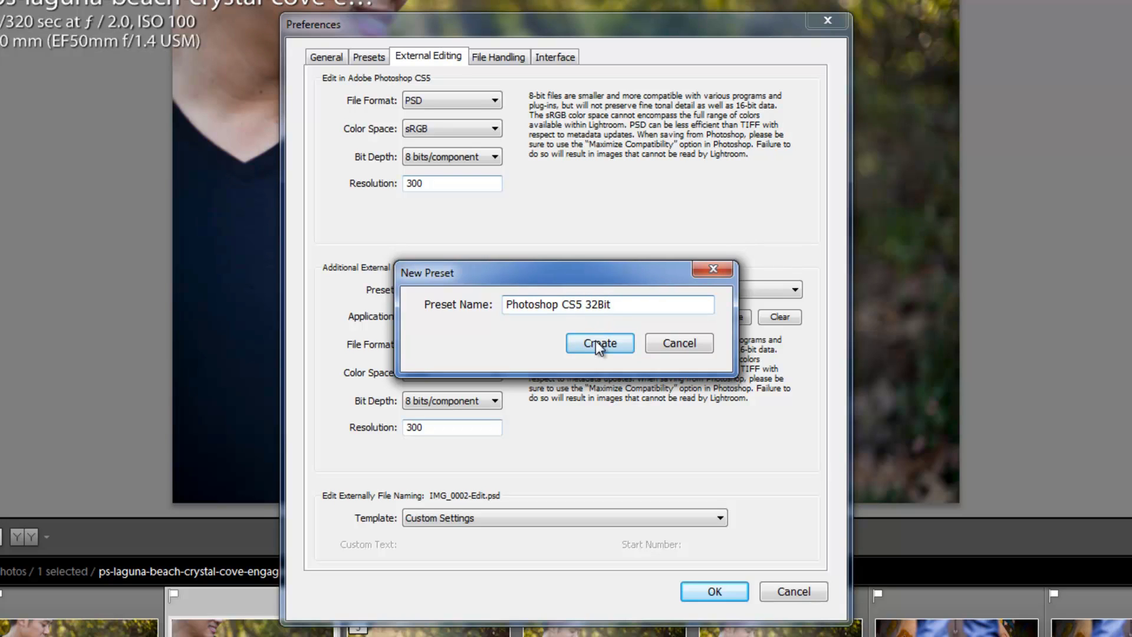
pyautogui.click(595, 342)
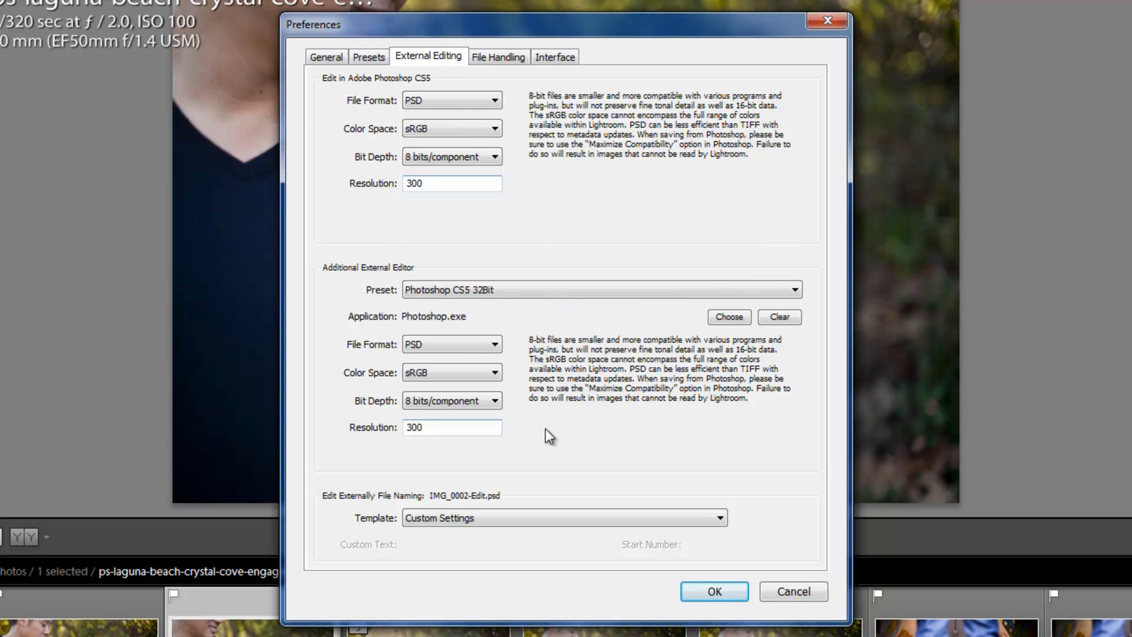
# Accept the preferences with OK, then review the photo's Edit In options without choosing one.
pyautogui.click(737, 592)
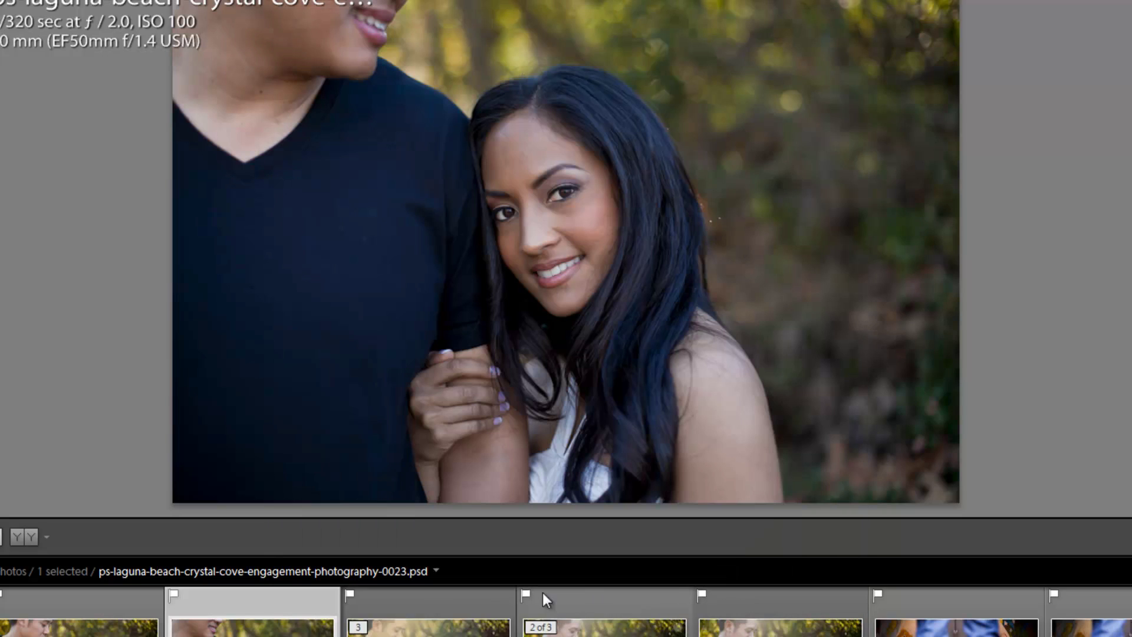
pyautogui.rightClick(301, 630)
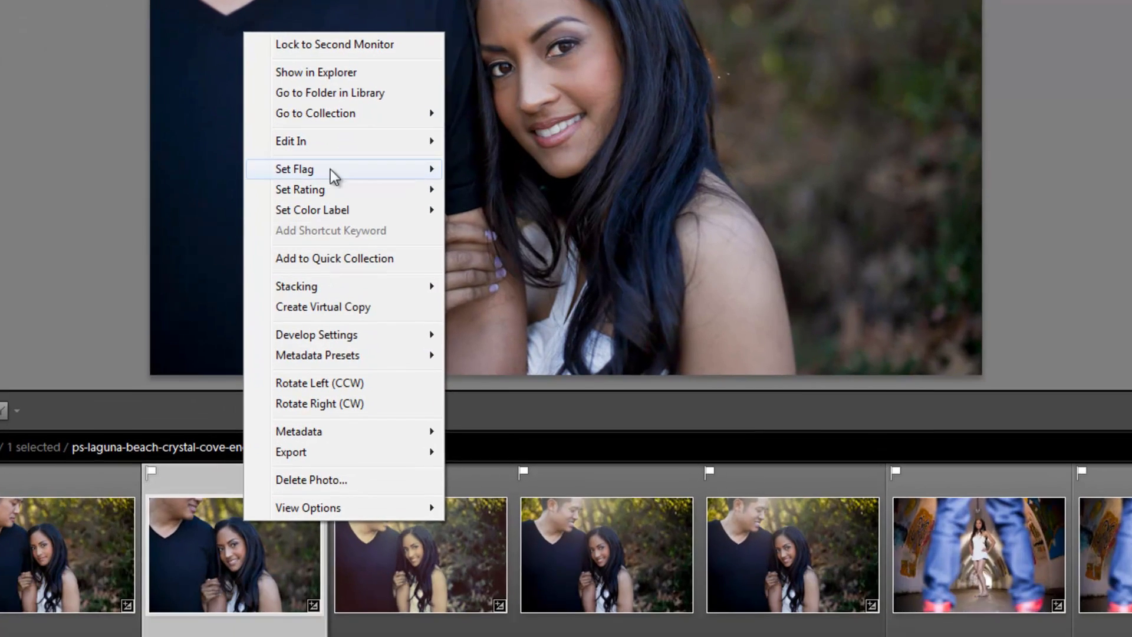
pyautogui.moveTo(350, 288)
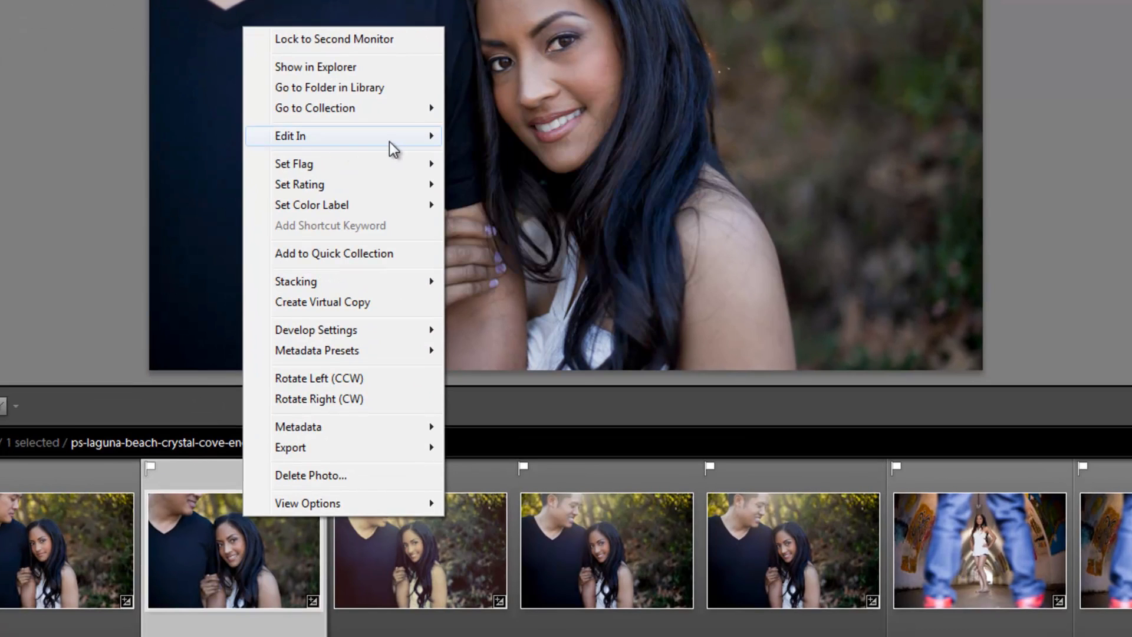
pyautogui.moveTo(393, 148)
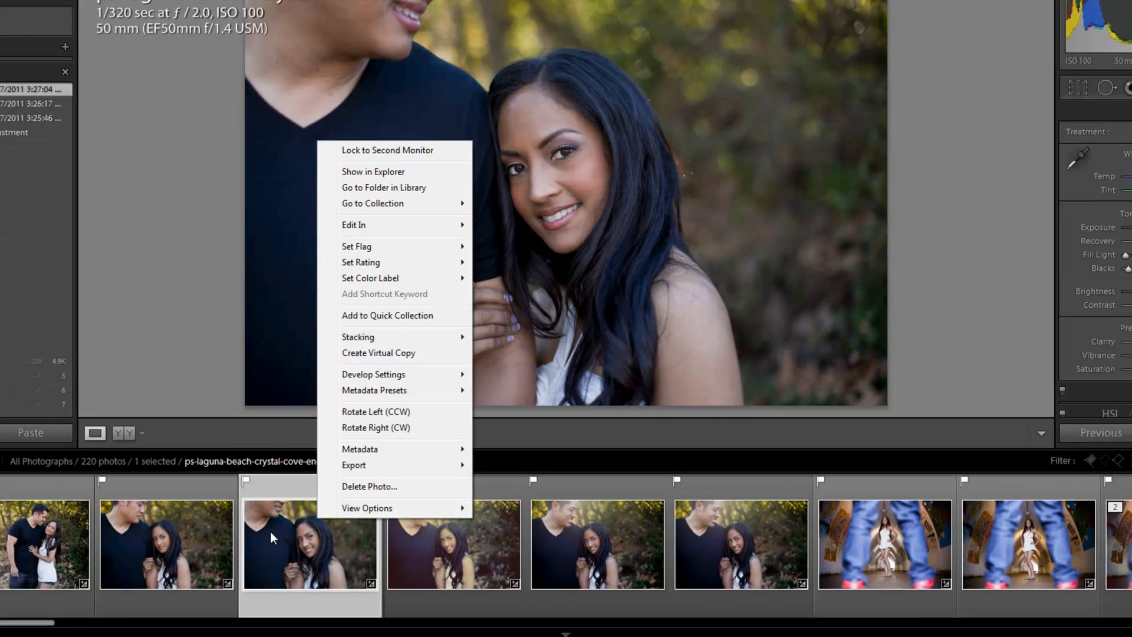
pyautogui.click(182, 532)
# Reopen Preferences and set the file naming template to Custom Name - Original File Number.
pyautogui.click(28, 18)
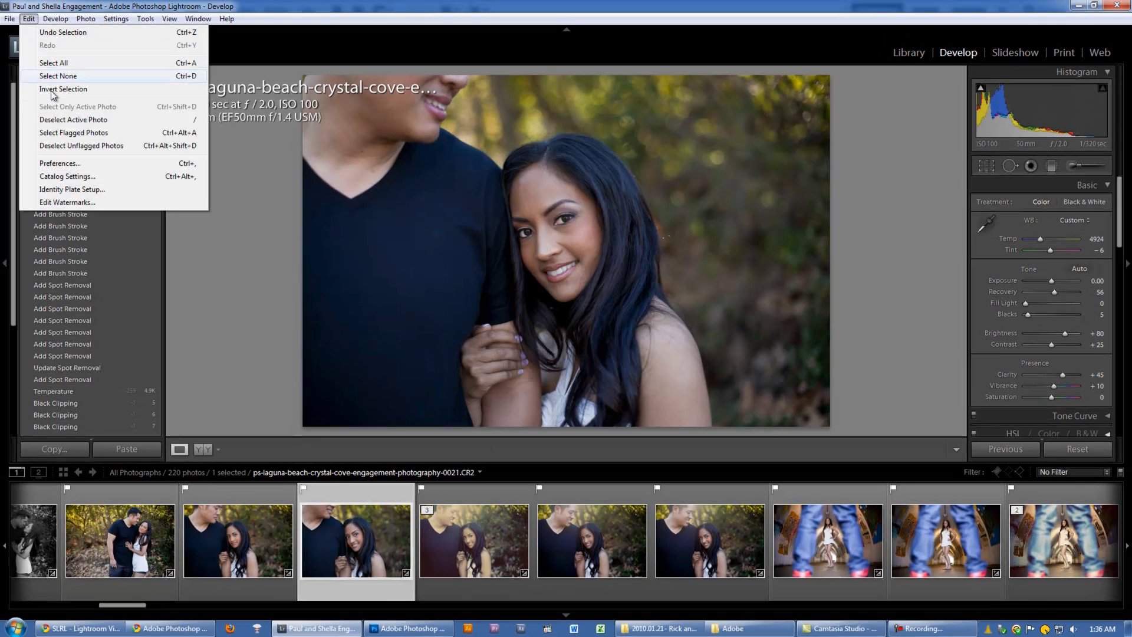
pyautogui.click(240, 170)
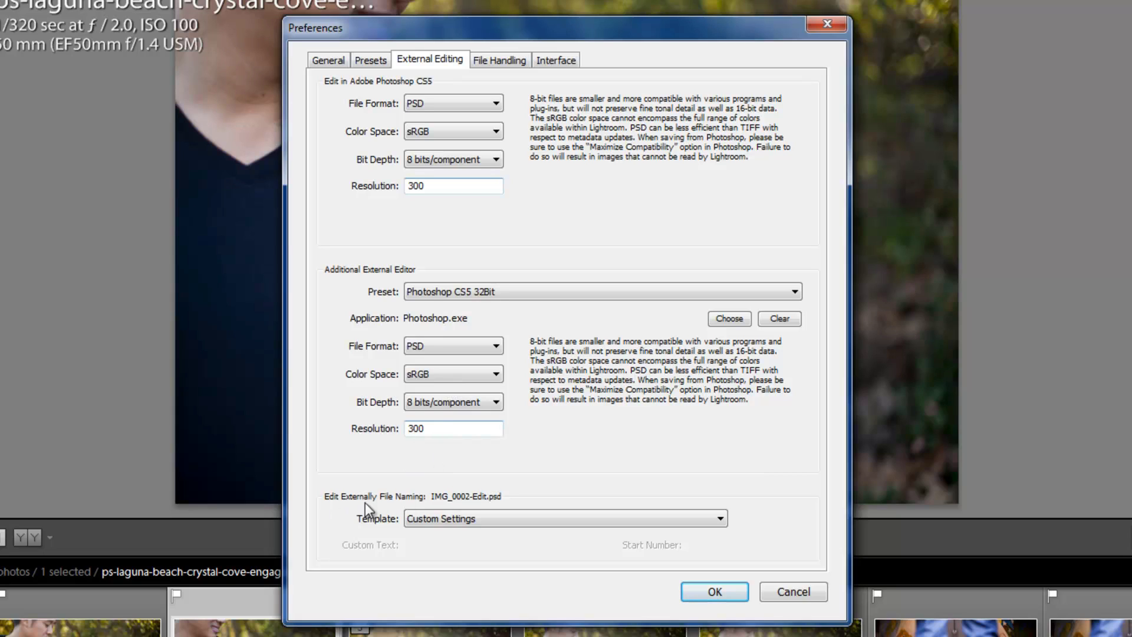
pyautogui.click(448, 522)
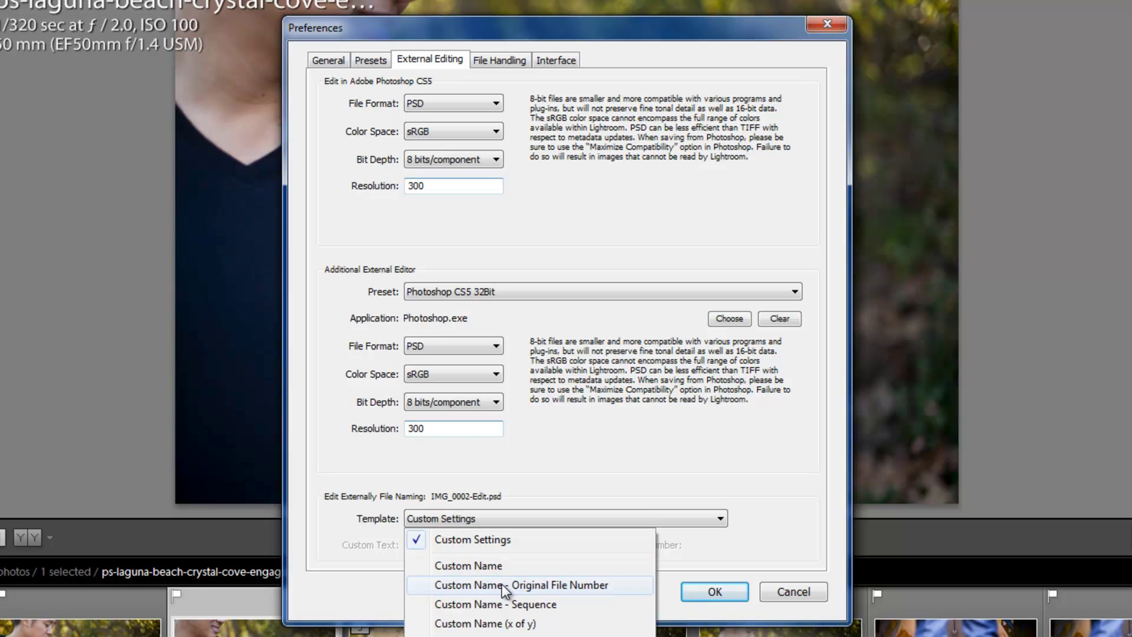
pyautogui.click(500, 584)
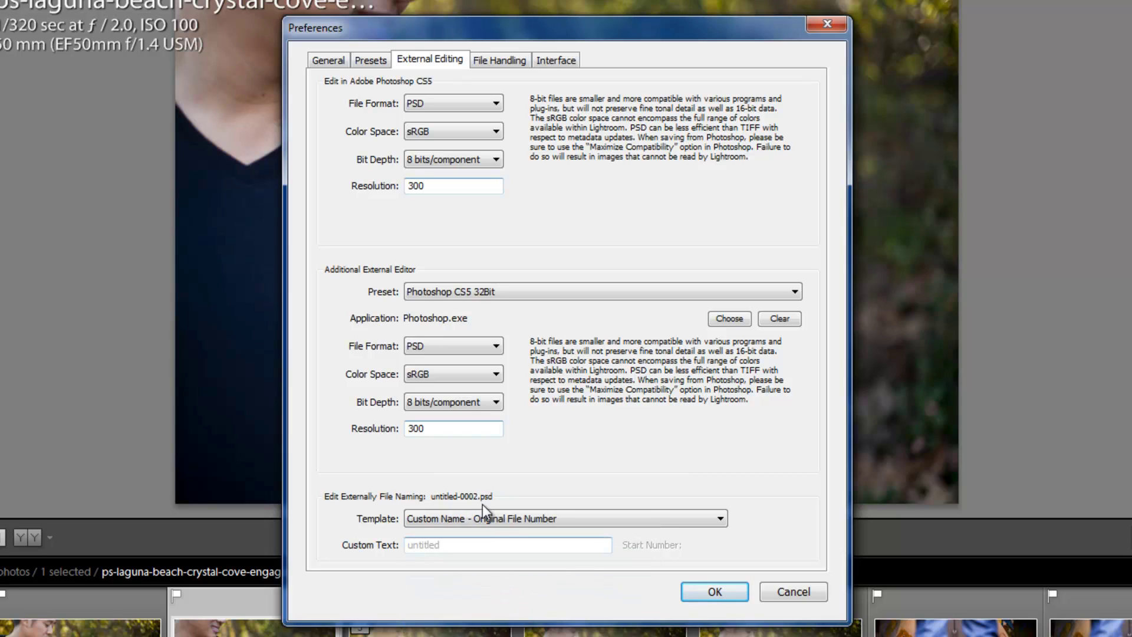
# Enter the studio's custom name as Custom Text, then open the template editor via Edit....
pyautogui.click(476, 546)
pyautogui.write('linandjirsa')
pyautogui.moveTo(459, 544); pyautogui.dragTo(405, 544)
pyautogui.click(522, 517)
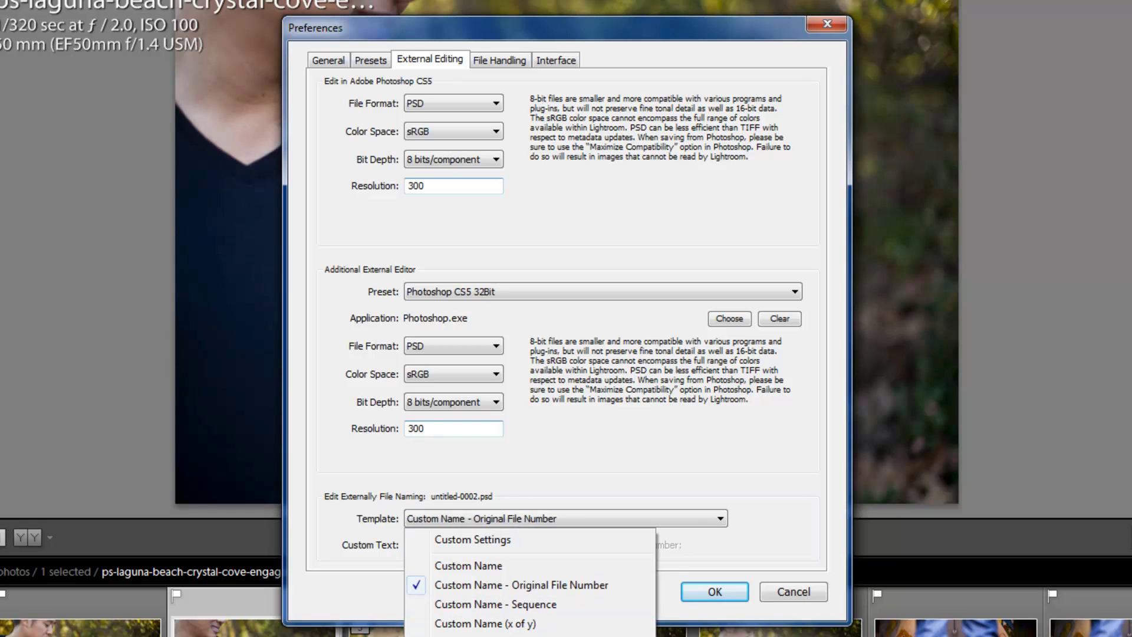
pyautogui.click(483, 517)
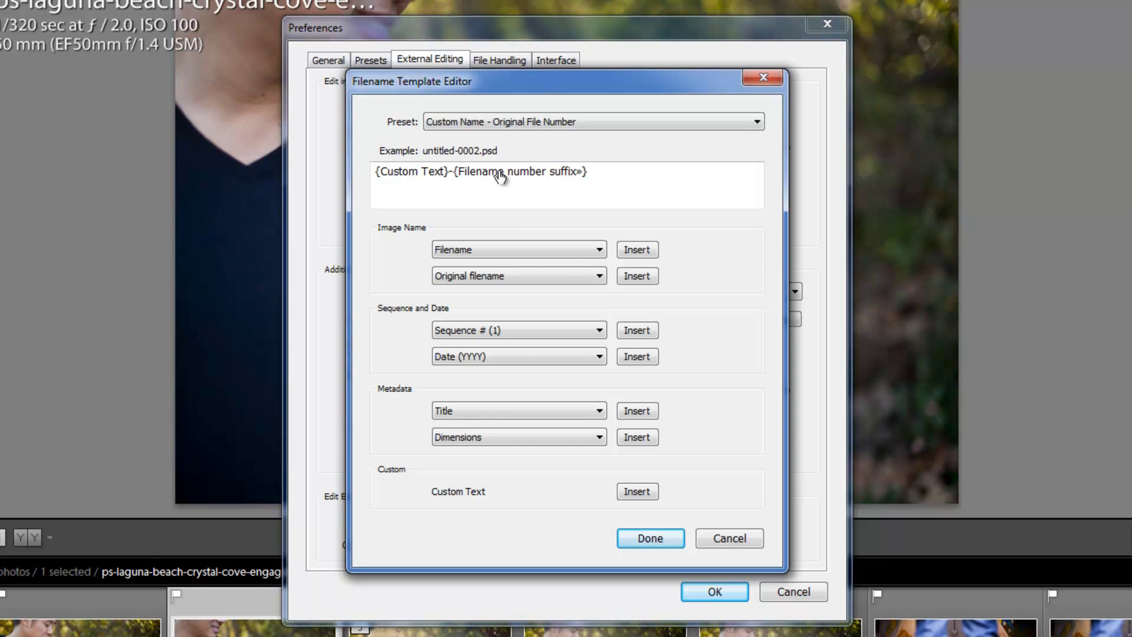
# Switch to the Custom Name - Sequence template, adding Sequence # (0001) and deleting Sequence # (1).
pyautogui.click(504, 123)
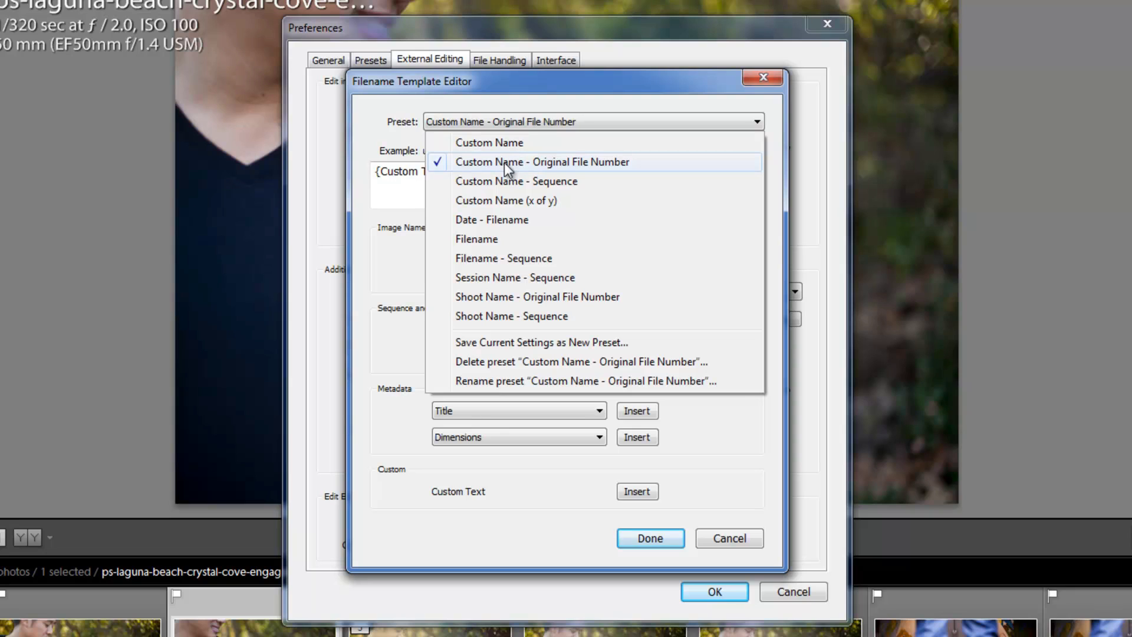
pyautogui.click(481, 181)
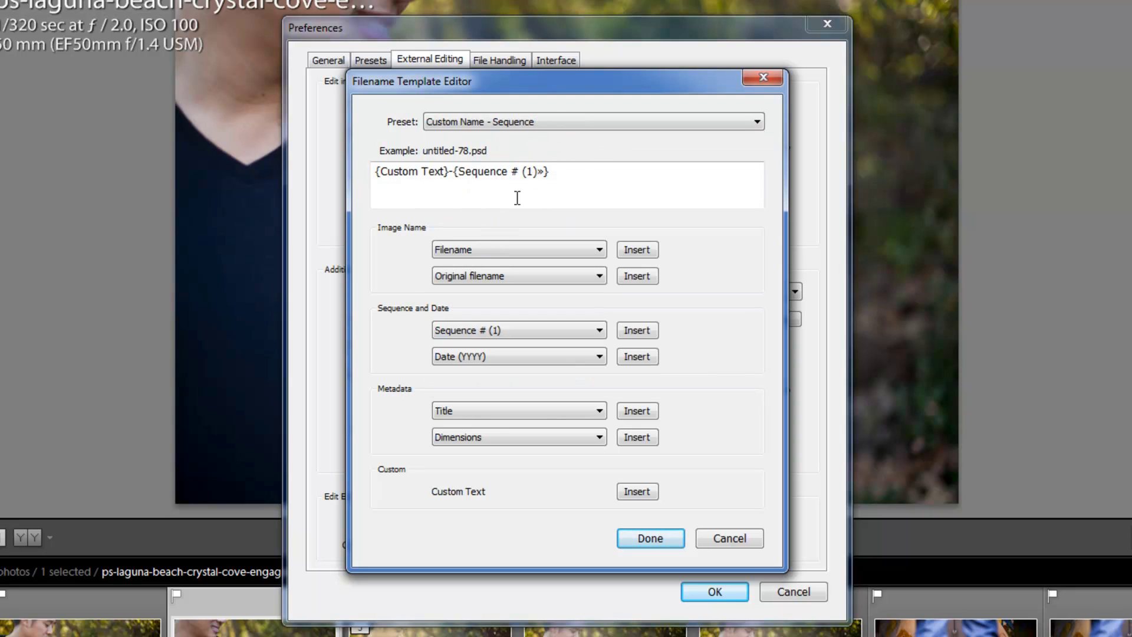
pyautogui.click(485, 274)
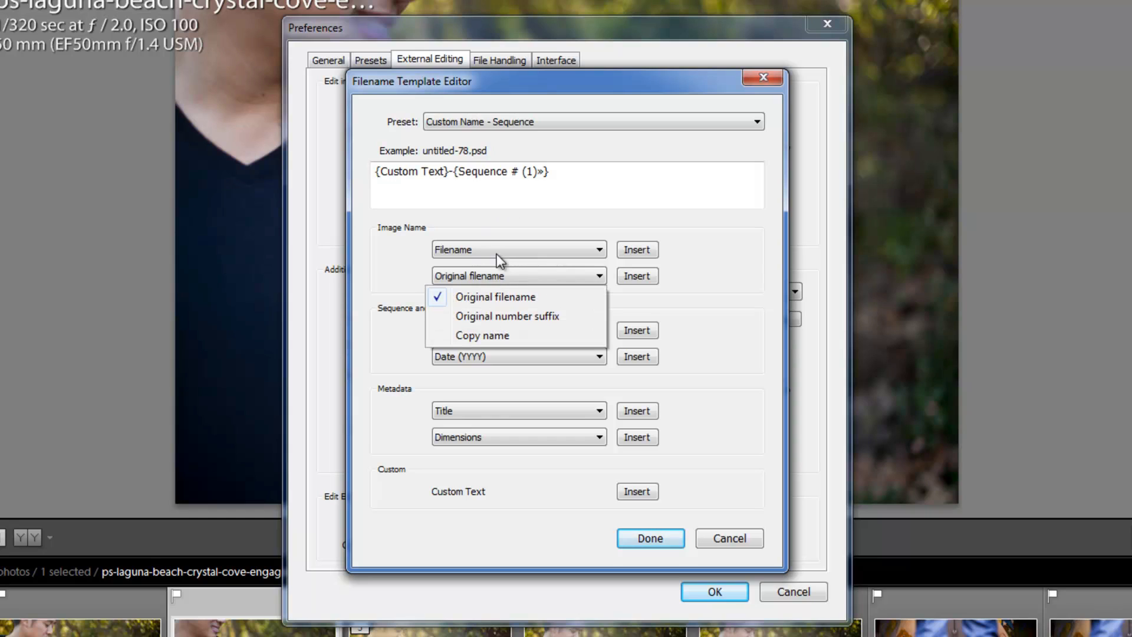
pyautogui.click(497, 251)
pyautogui.click(493, 329)
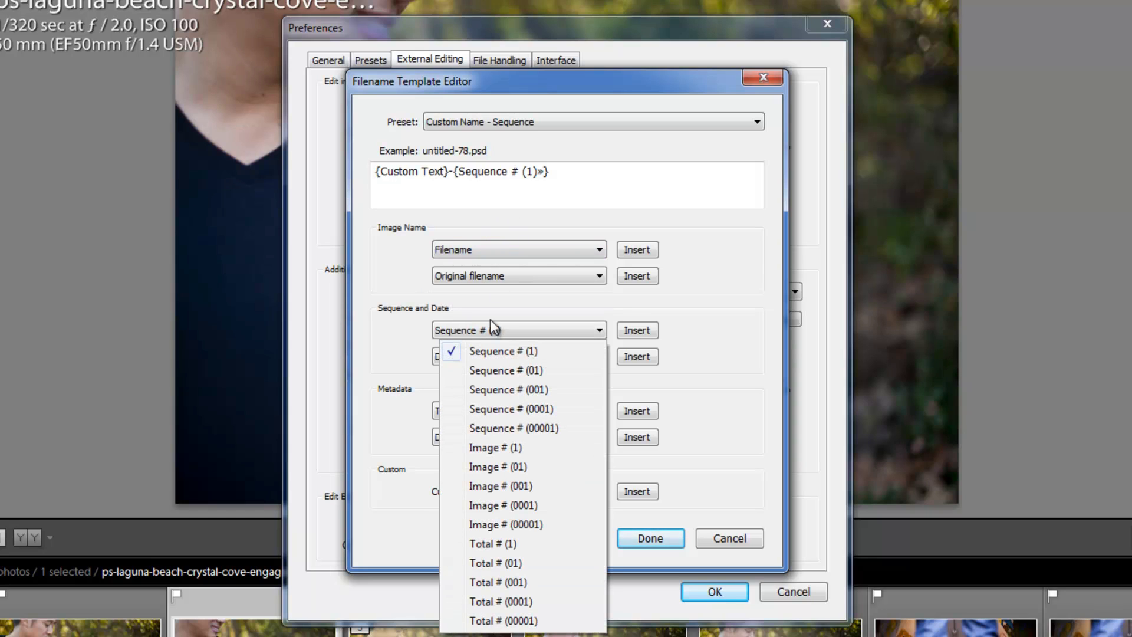
pyautogui.click(539, 410)
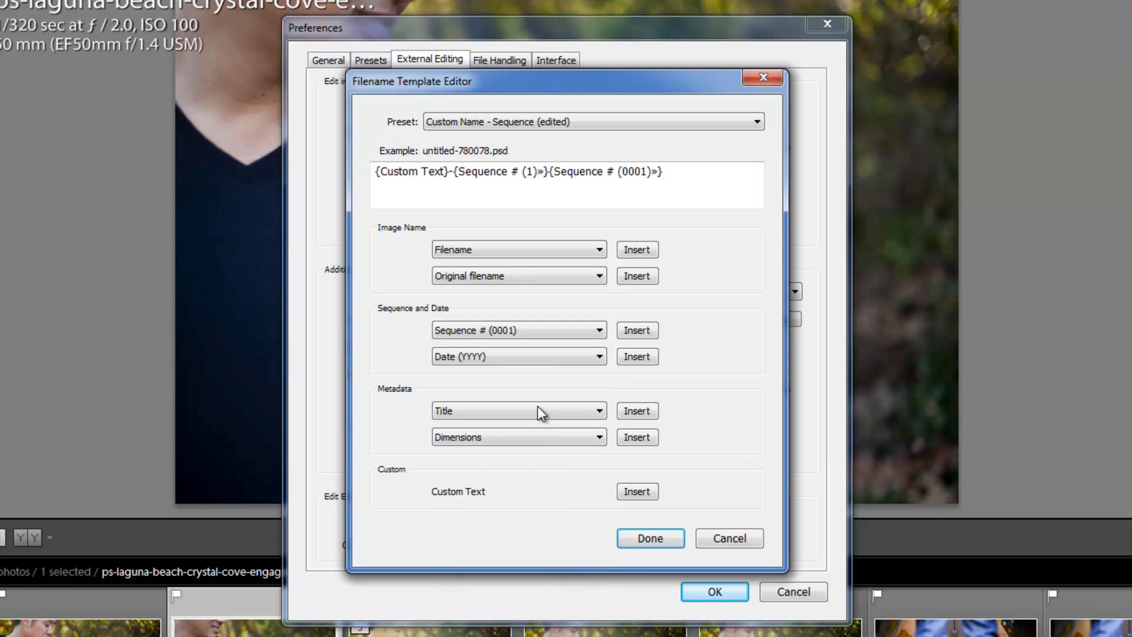
pyautogui.click(488, 174)
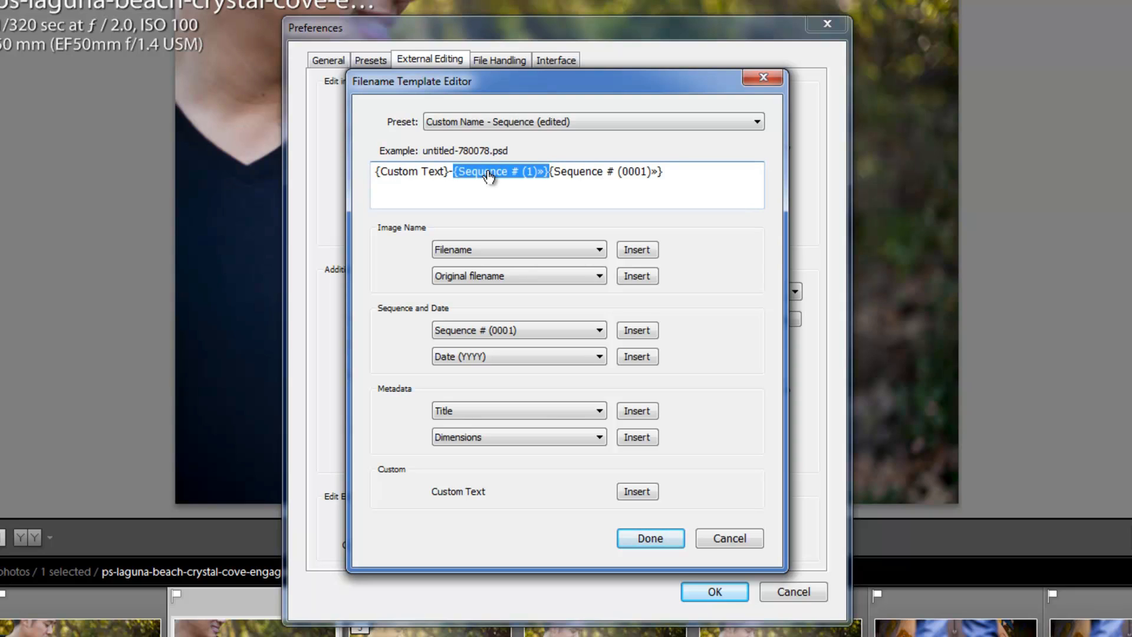
pyautogui.press('BackSpace')
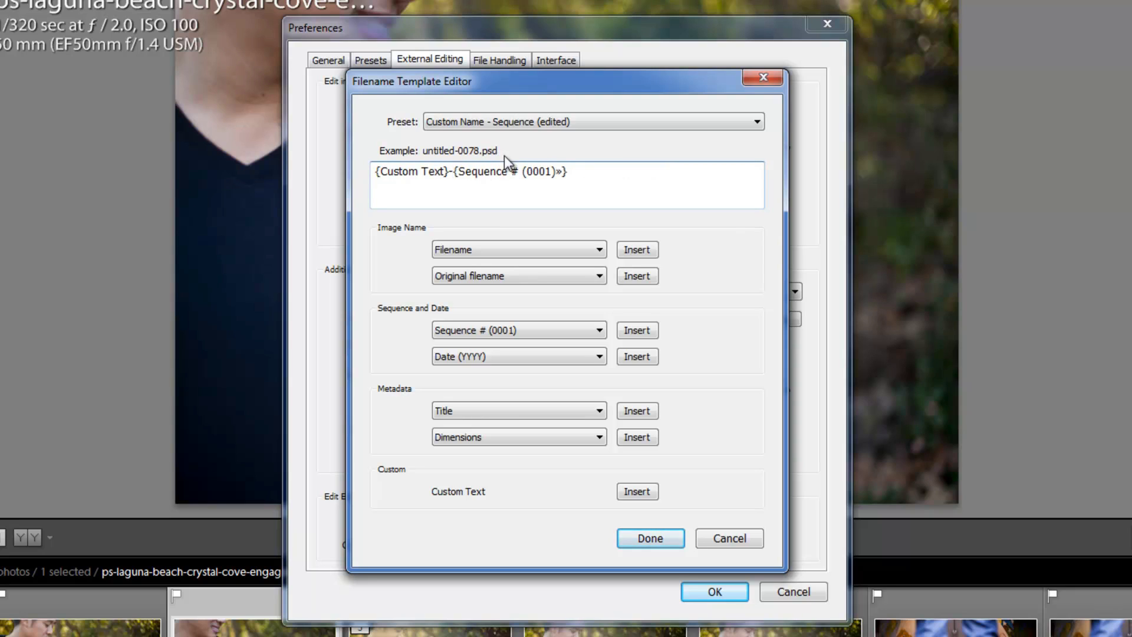
# Browse the filename and metadata token lists, then cancel the template editor without saving.
pyautogui.click(453, 170)
pyautogui.click(479, 242)
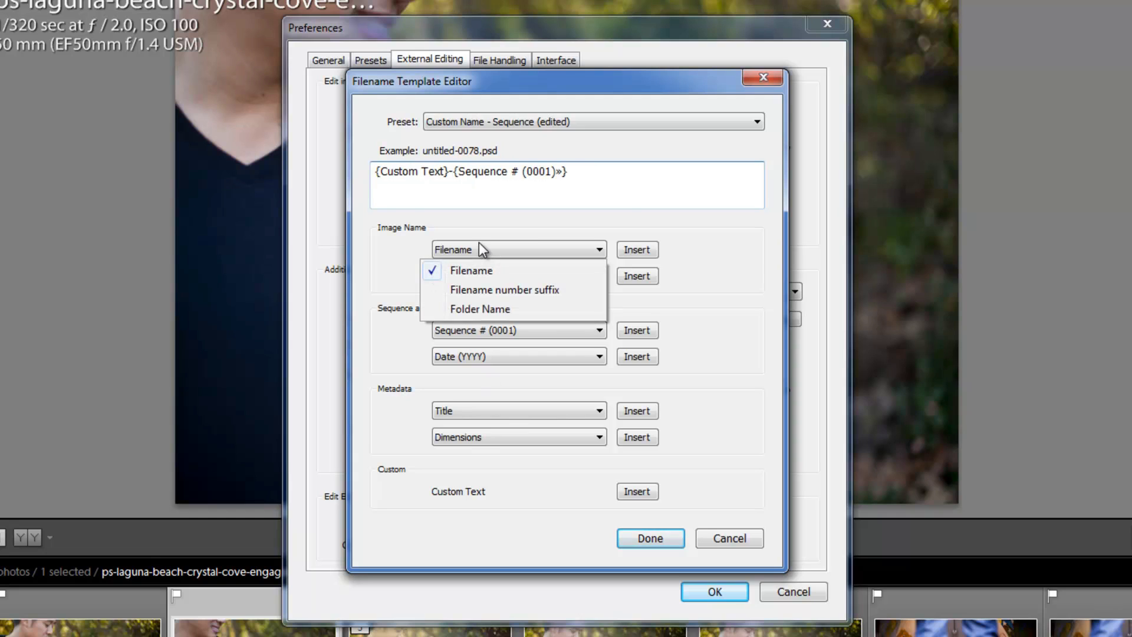
pyautogui.click(479, 243)
pyautogui.click(480, 411)
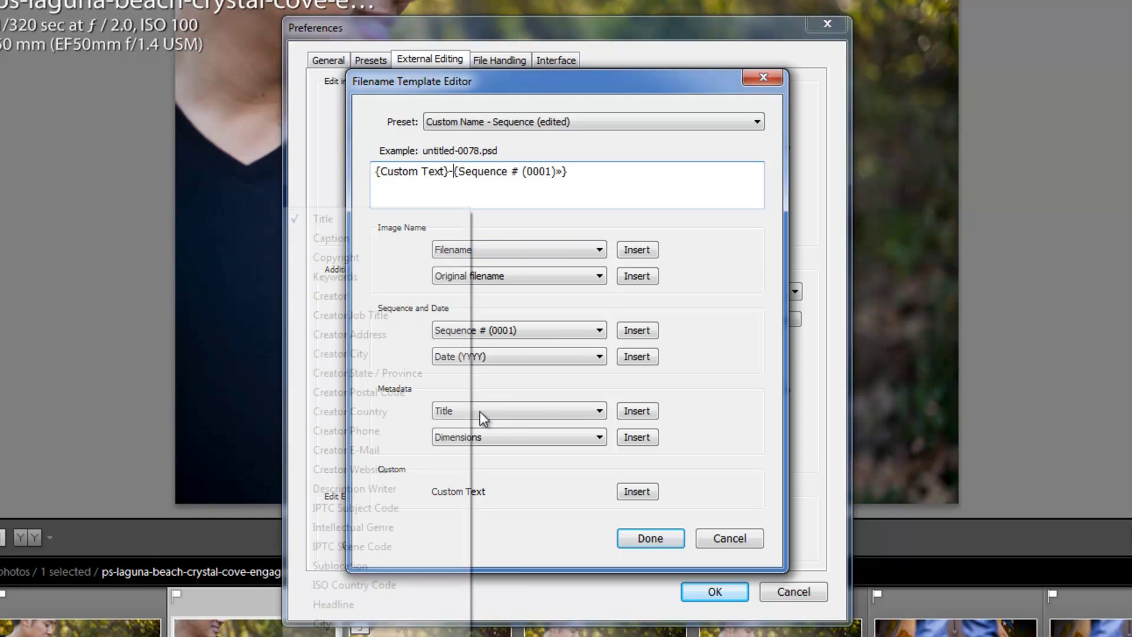
pyautogui.click(720, 361)
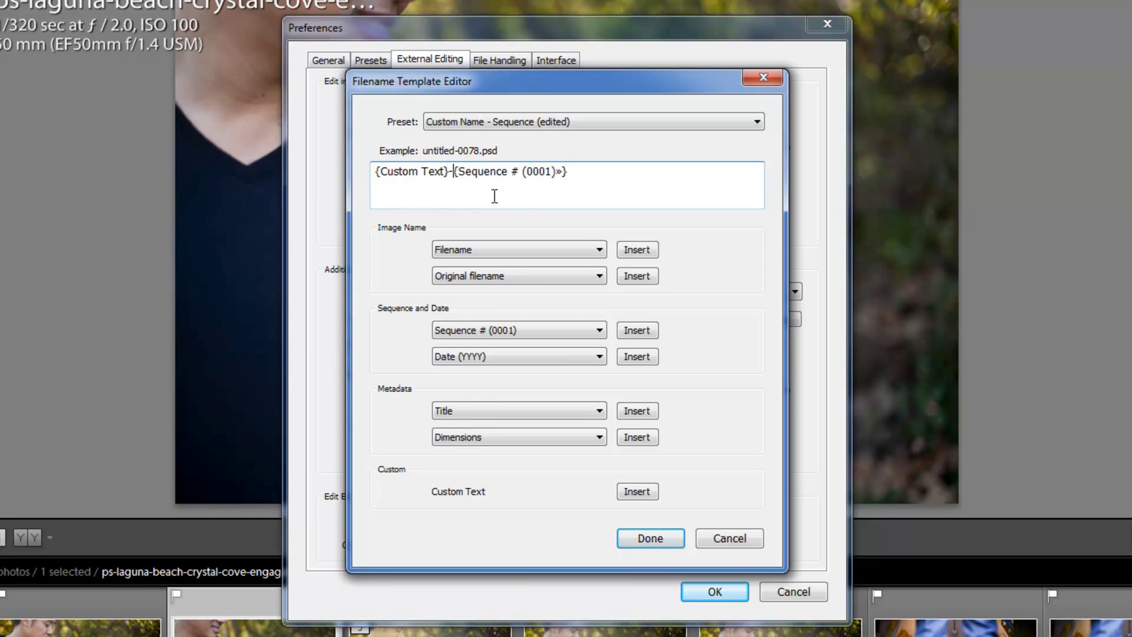
pyautogui.click(741, 542)
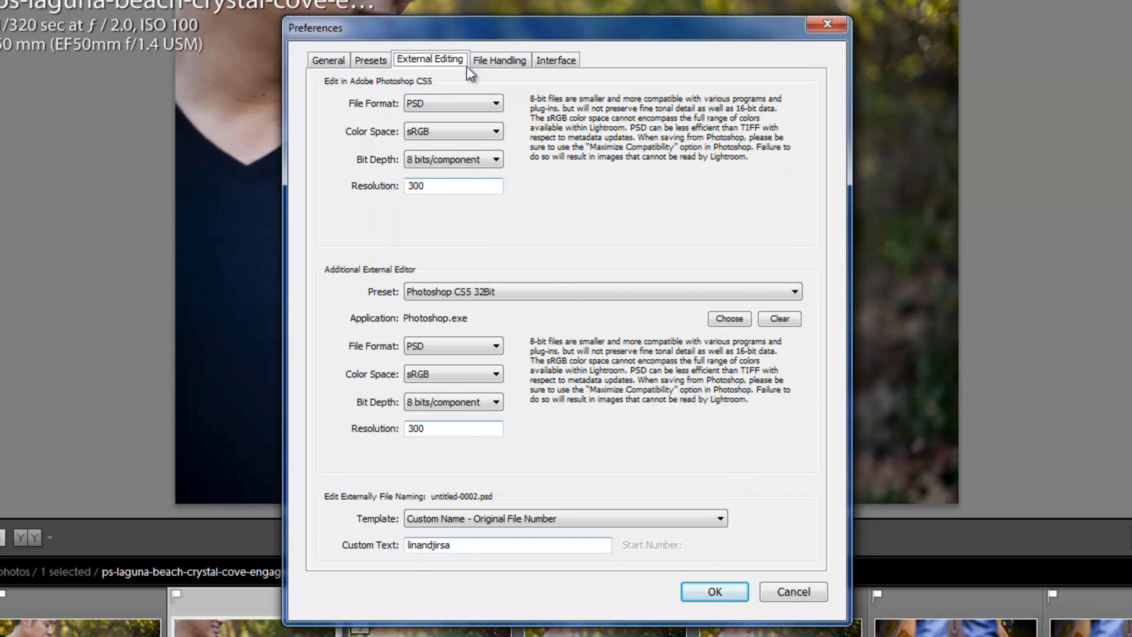